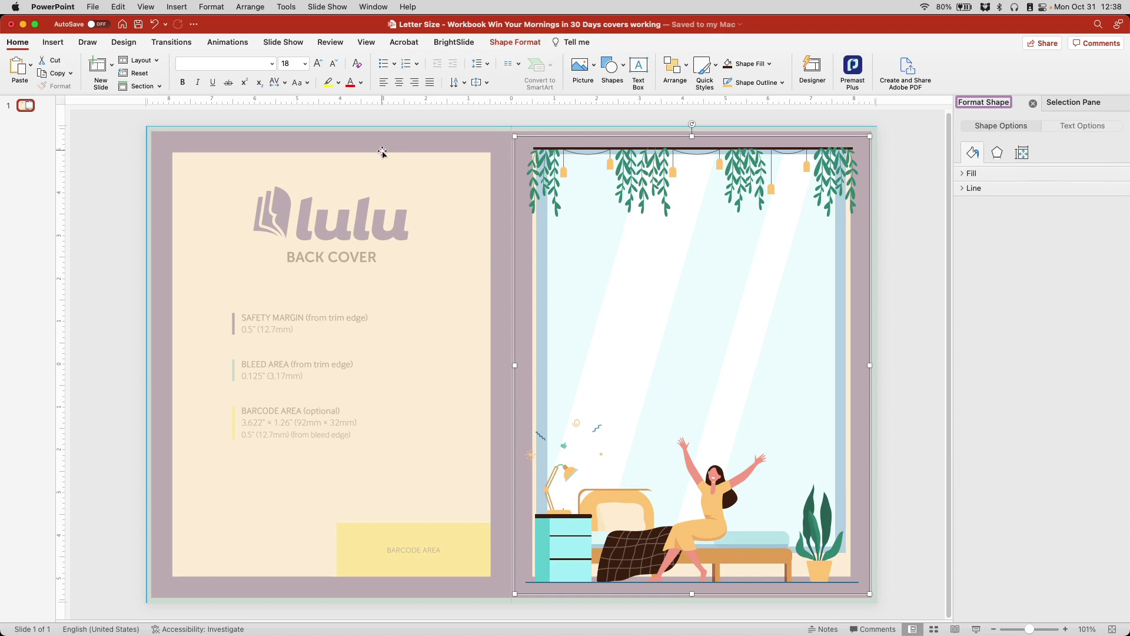
Enlarge the cream background shape so it extends past the left and top bleed edges of the cover template
{"action": "left_click", "coordinate": [383, 152]}
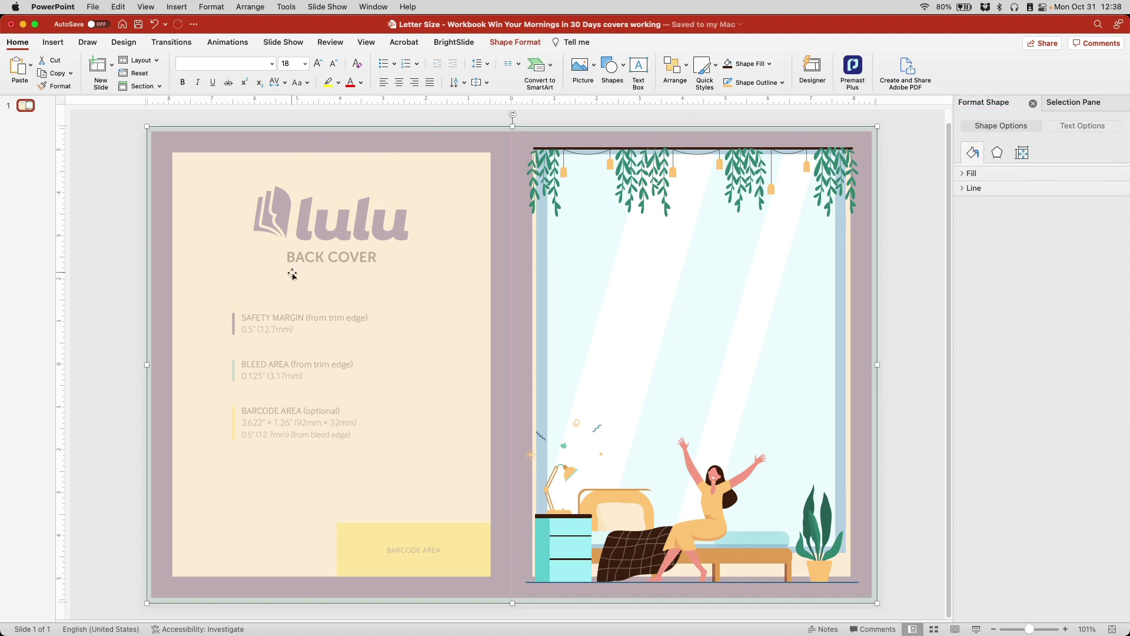
{"action": "mouse_move", "coordinate": [147, 365]}
{"action": "left_mouse_down"}
{"action": "mouse_move", "coordinate": [386, 356]}
{"action": "mouse_move", "coordinate": [324, 366]}
{"action": "mouse_move", "coordinate": [361, 370]}
{"action": "mouse_move", "coordinate": [346, 373]}
{"action": "mouse_move", "coordinate": [147, 359]}
{"action": "left_mouse_up"}
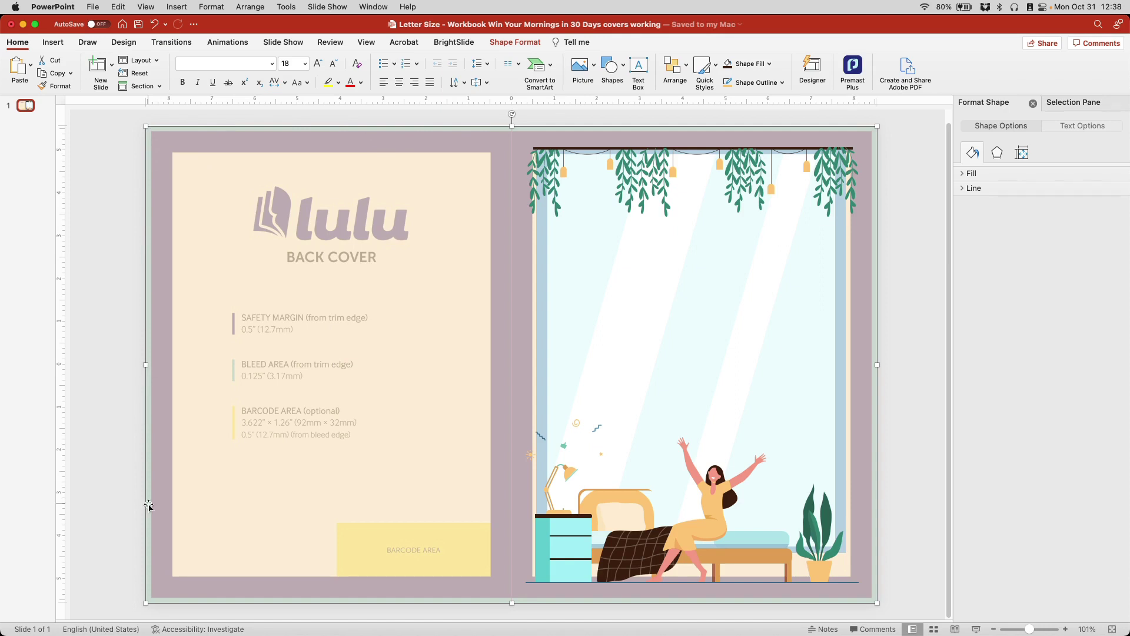
{"action": "mouse_move", "coordinate": [146, 365]}
{"action": "left_mouse_down"}
{"action": "mouse_move", "coordinate": [182, 364]}
{"action": "mouse_move", "coordinate": [140, 364]}
{"action": "left_mouse_up"}
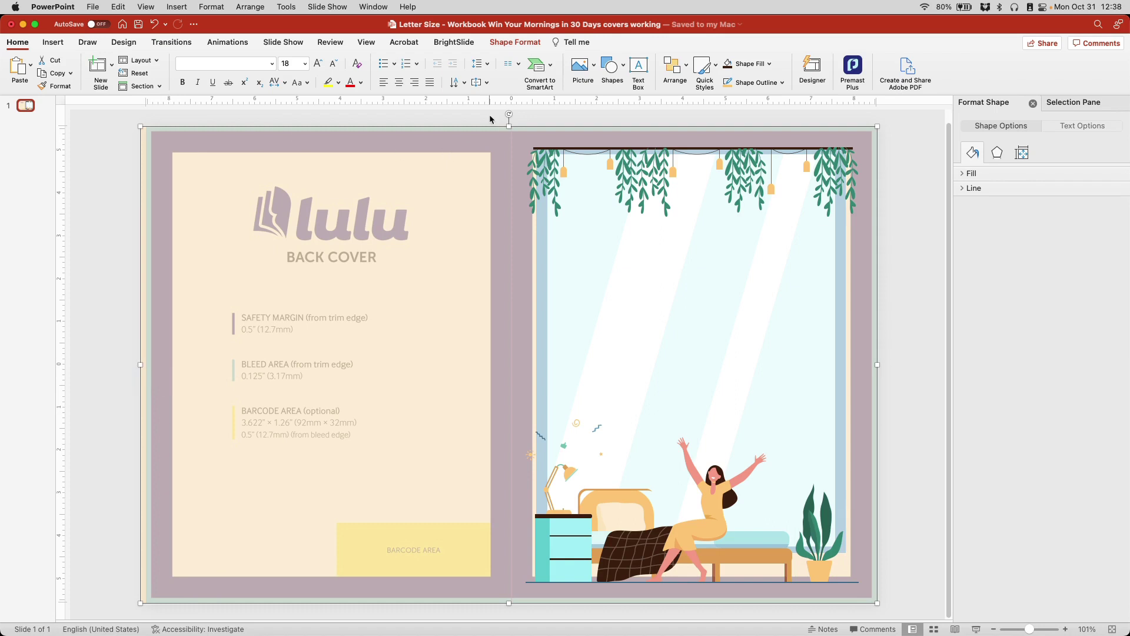
{"action": "left_click_drag", "start_coordinate": [511, 125], "coordinate": [513, 125]}
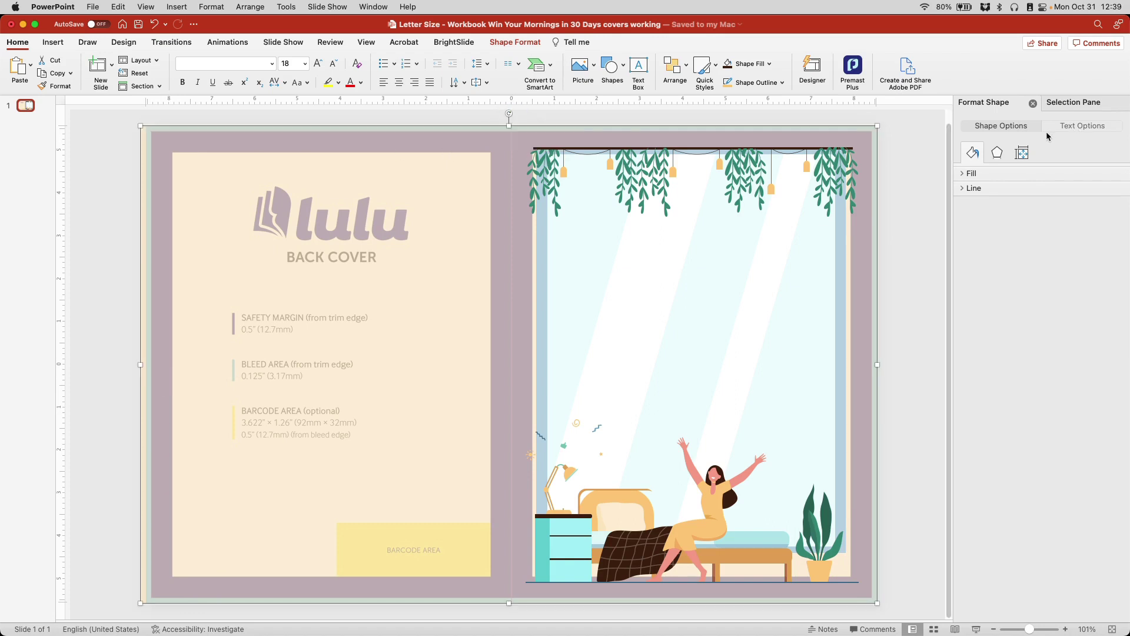
Set the background shape's fill transparency to 0% and switch to Preview to compare it with the original workbook cover
{"action": "left_click", "coordinate": [963, 174]}
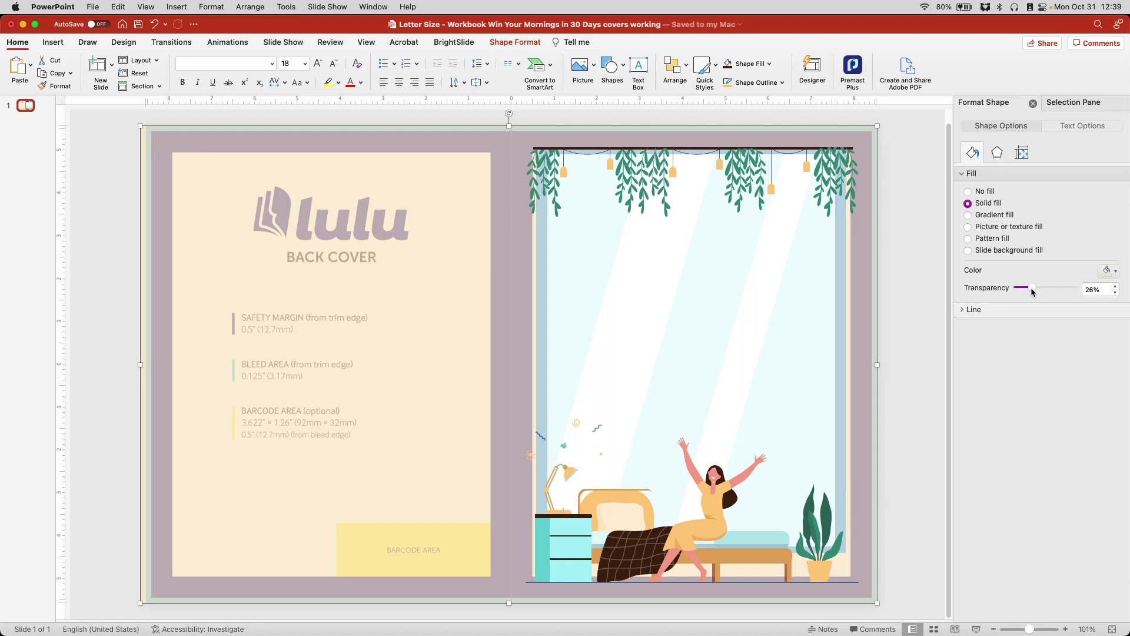
{"action": "left_click_drag", "start_coordinate": [1031, 291], "coordinate": [1007, 289]}
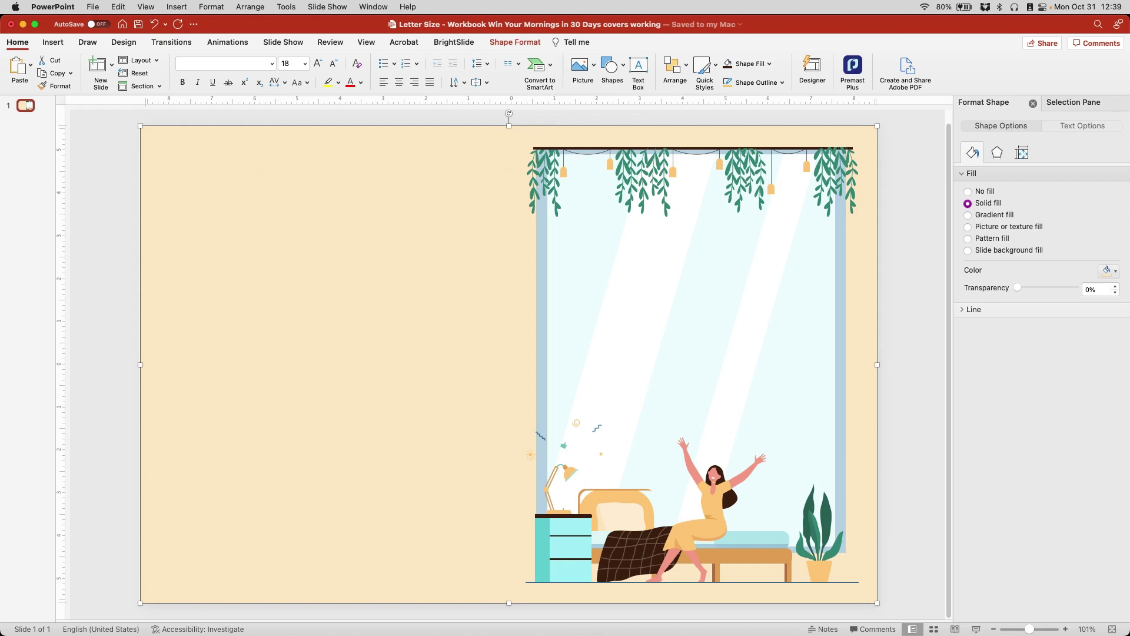
{"action": "key", "text": "super+Tab"}
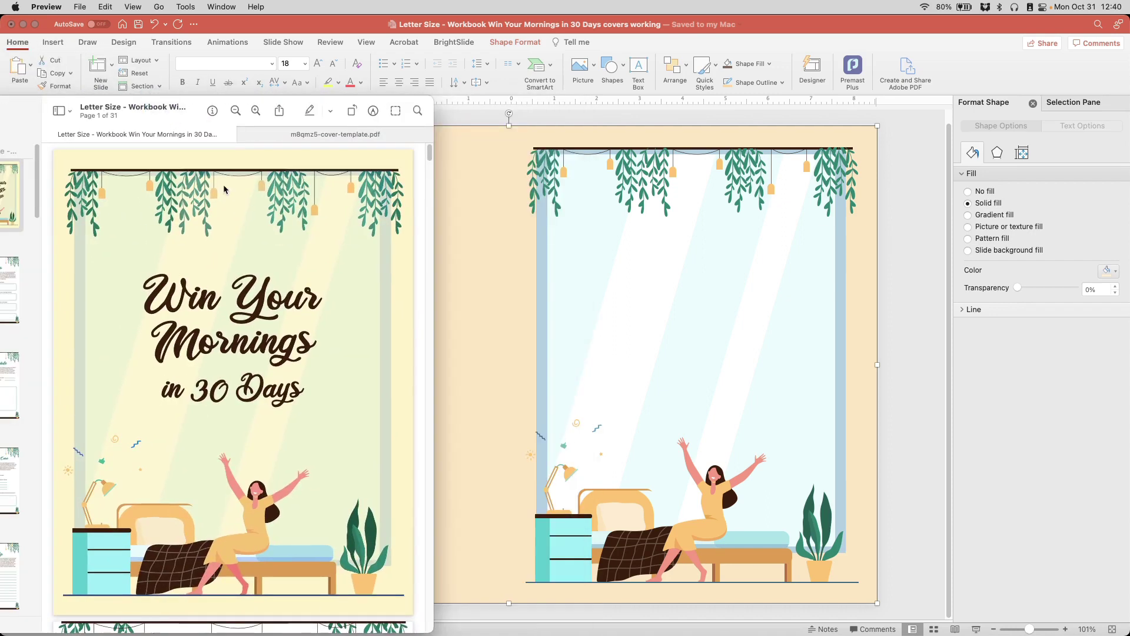
Back in PowerPoint, recolor the background fill with the lightest tint of the light-orange theme color and set its transparency to 23%
{"action": "left_click", "coordinate": [1116, 270]}
{"action": "left_click", "coordinate": [1110, 270]}
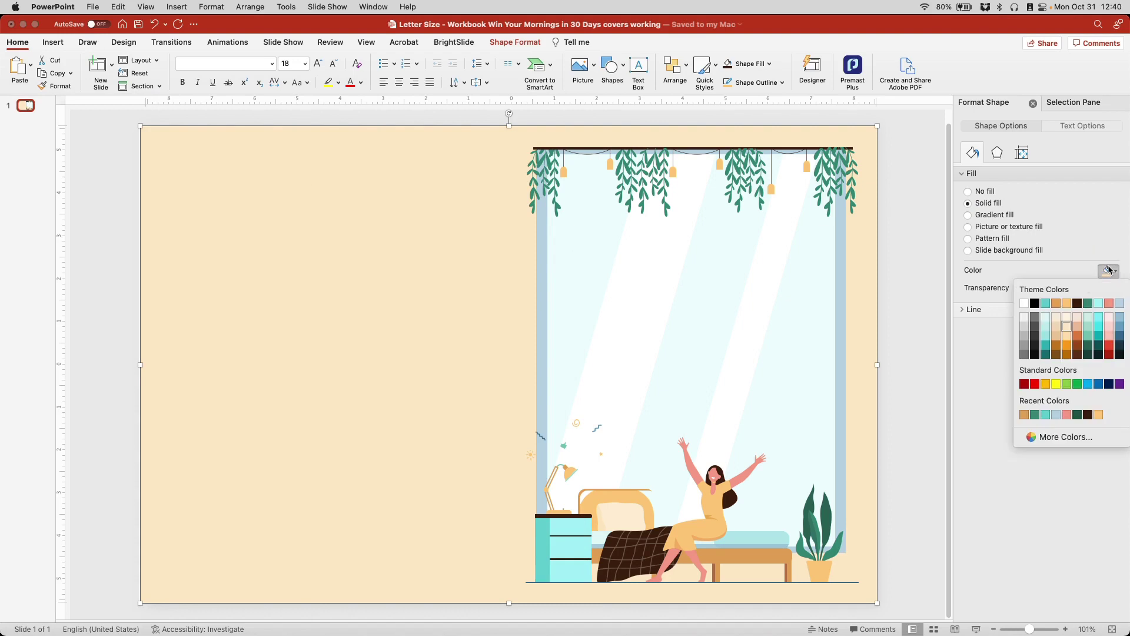
{"action": "left_click", "coordinate": [1069, 319]}
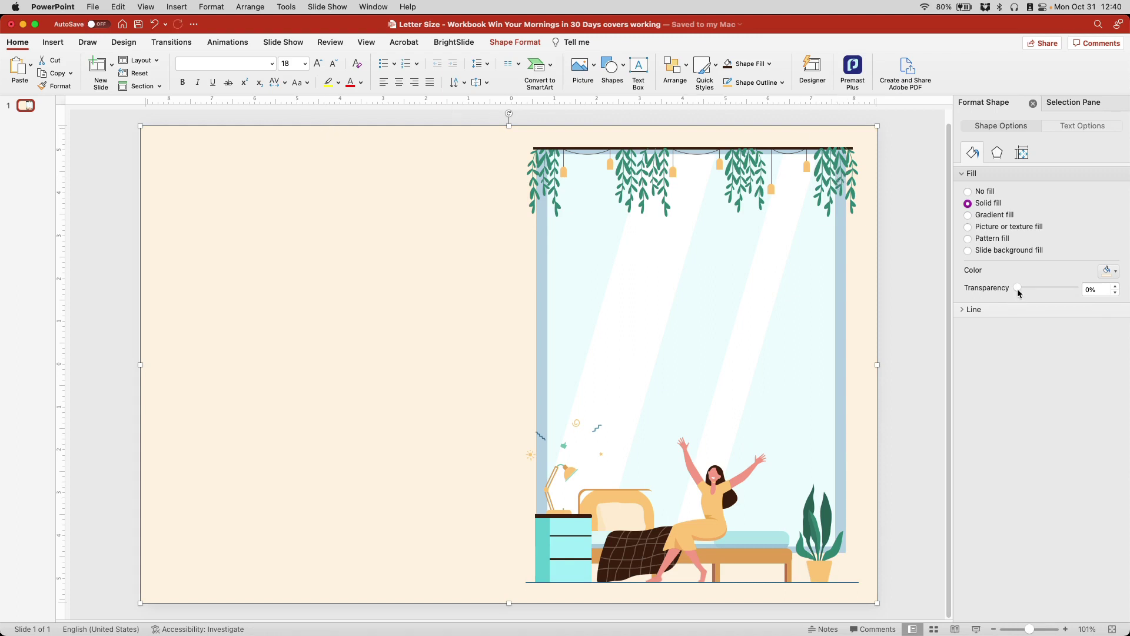
{"action": "left_click_drag", "start_coordinate": [1019, 293], "coordinate": [1031, 295]}
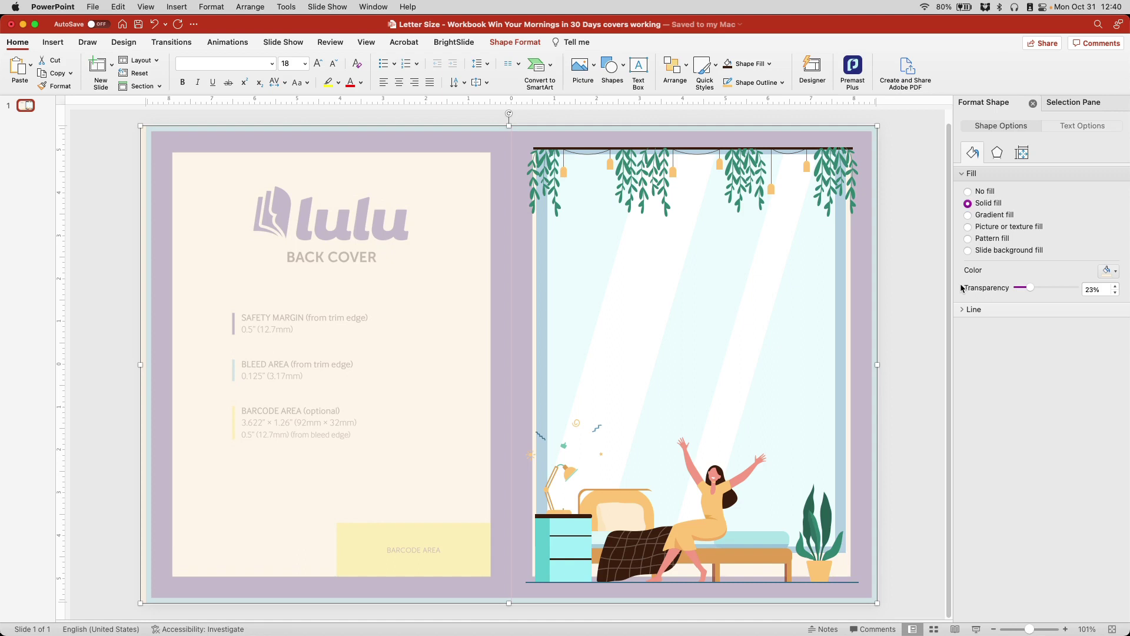
{"action": "left_click", "coordinate": [910, 229]}
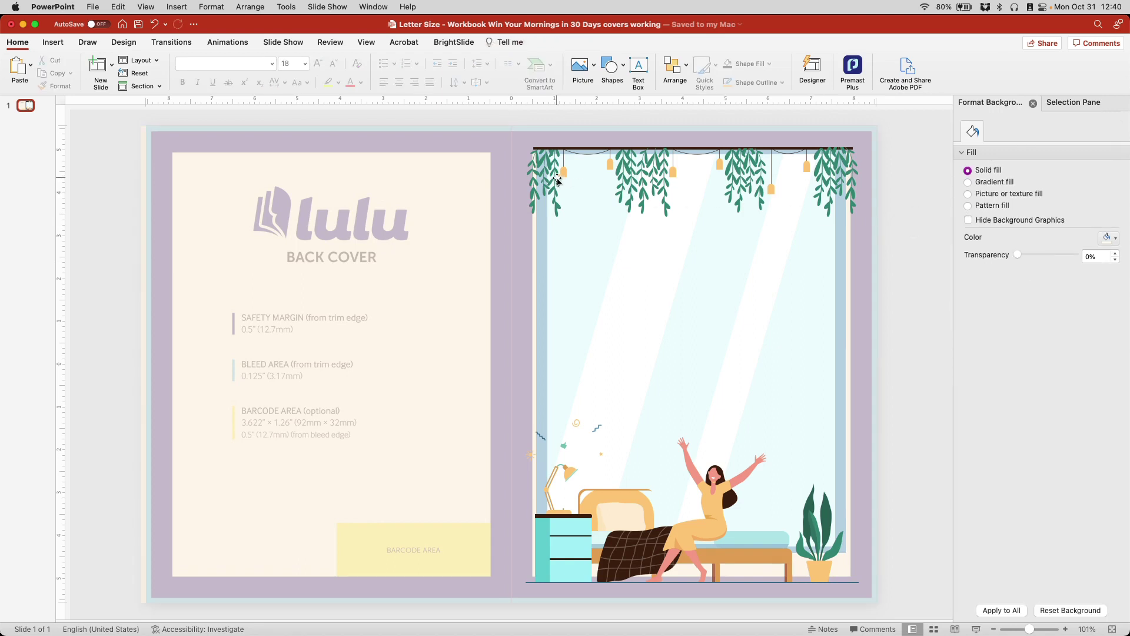
Resize the bedroom illustration group on all four sides so its artwork fits inside the front cover's safety margins
{"action": "left_click", "coordinate": [575, 152]}
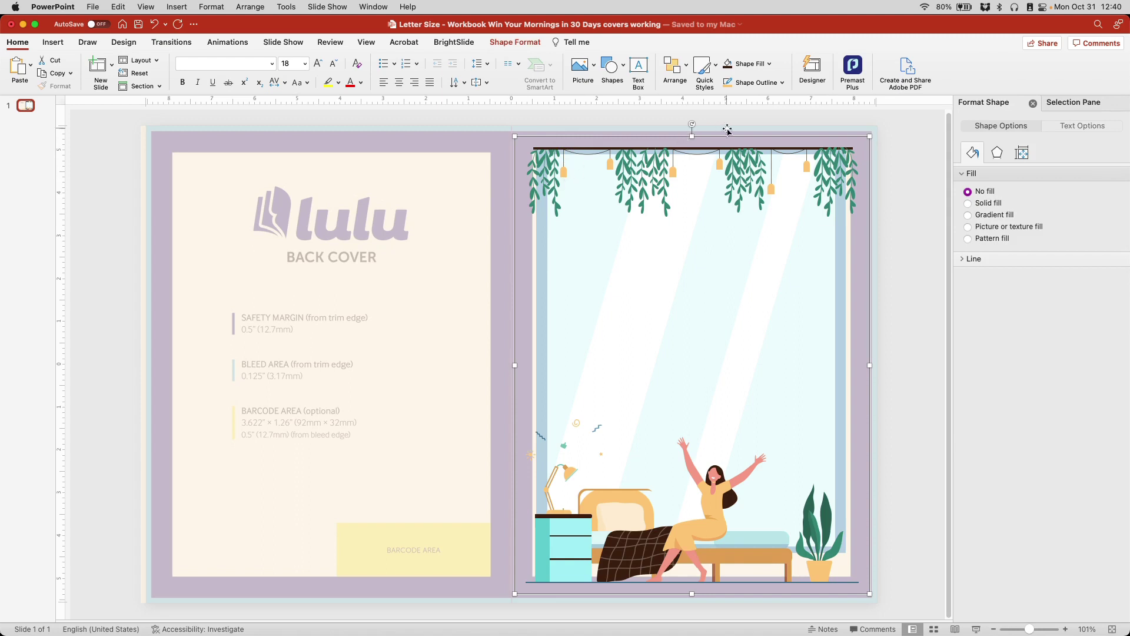
{"action": "mouse_move", "coordinate": [692, 138]}
{"action": "left_mouse_down"}
{"action": "mouse_move", "coordinate": [691, 153]}
{"action": "mouse_move", "coordinate": [691, 141]}
{"action": "left_mouse_up"}
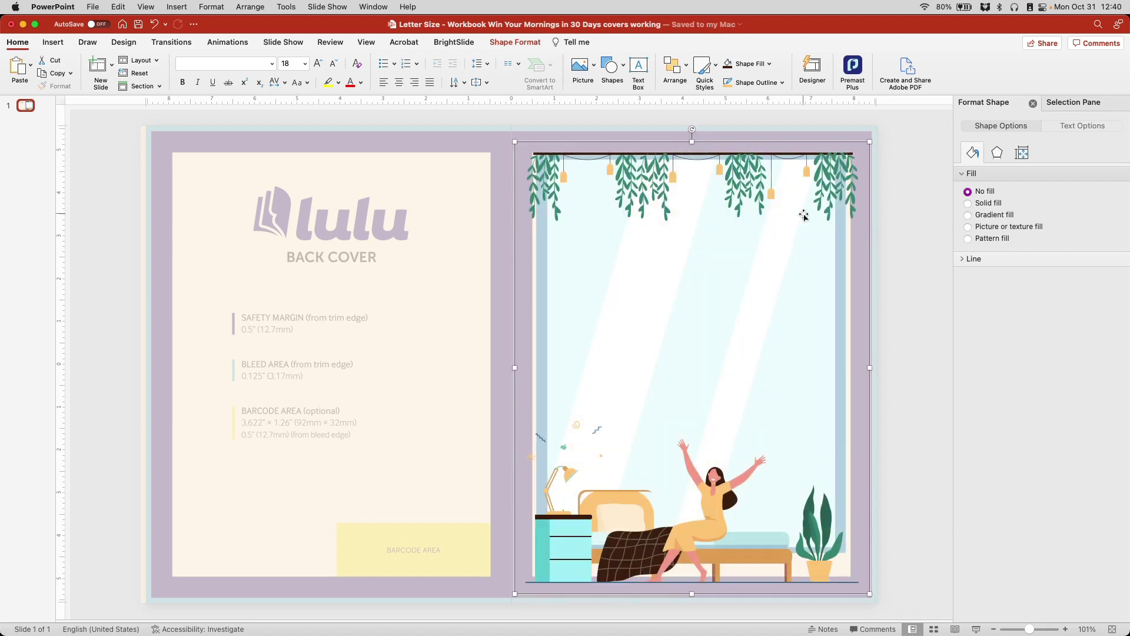
{"action": "left_click_drag", "start_coordinate": [515, 367], "coordinate": [505, 367]}
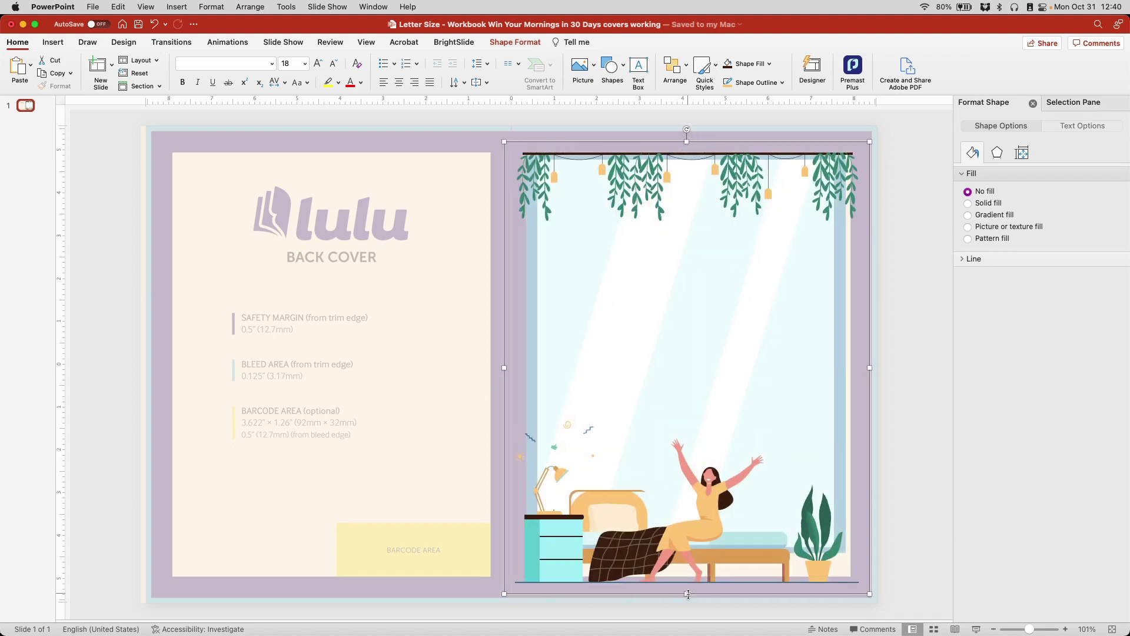
{"action": "left_click_drag", "start_coordinate": [687, 594], "coordinate": [693, 574]}
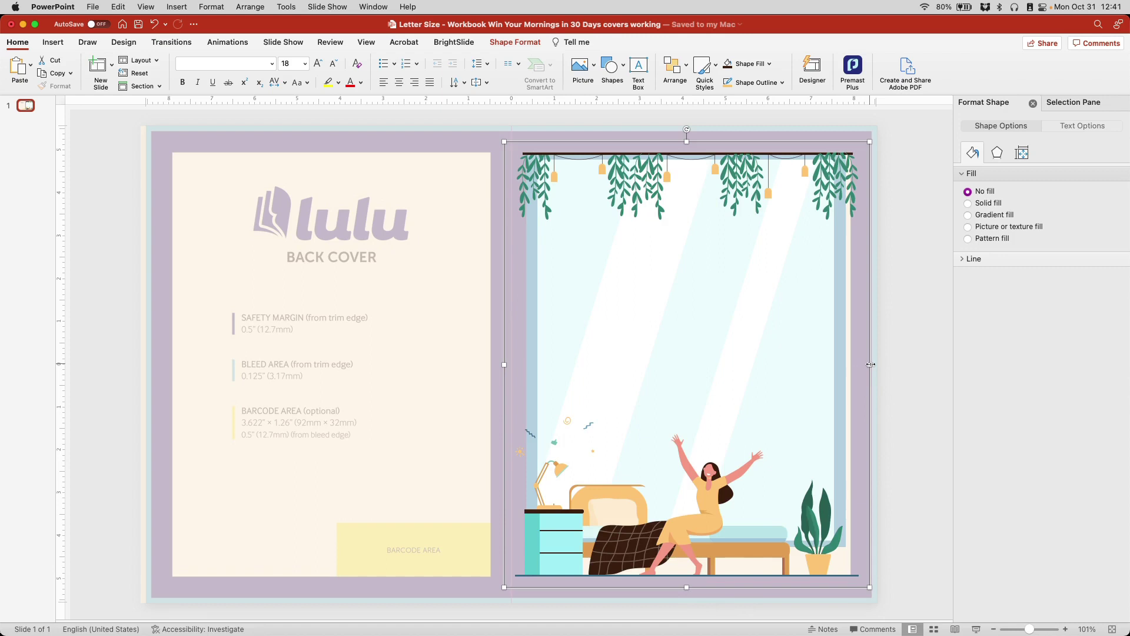
{"action": "left_click_drag", "start_coordinate": [504, 364], "coordinate": [532, 365]}
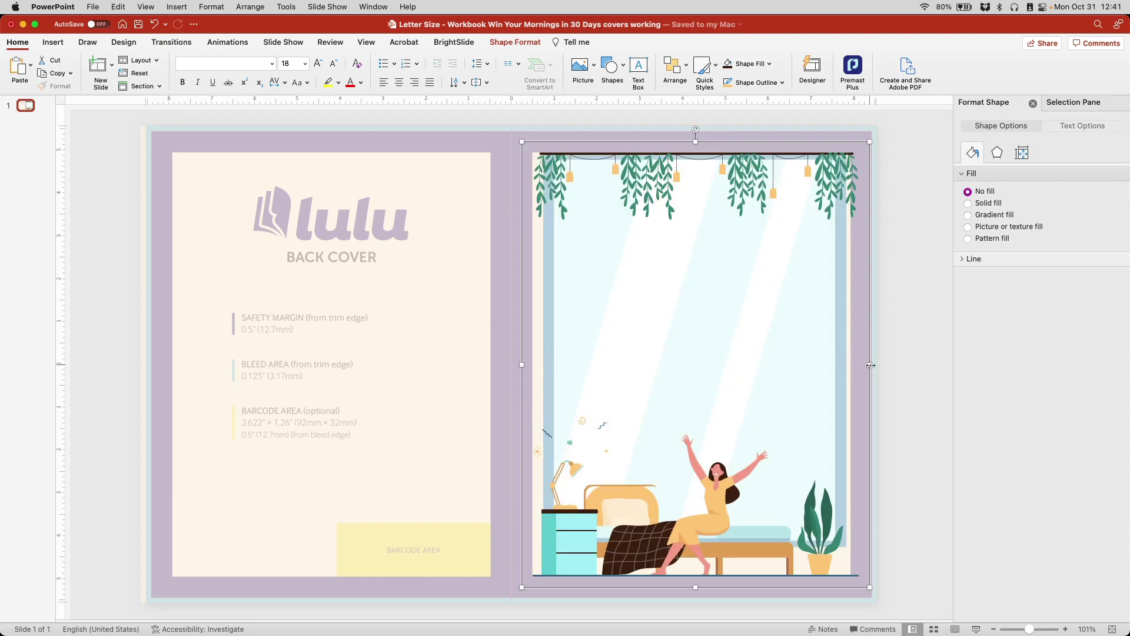
{"action": "left_click_drag", "start_coordinate": [871, 365], "coordinate": [851, 365]}
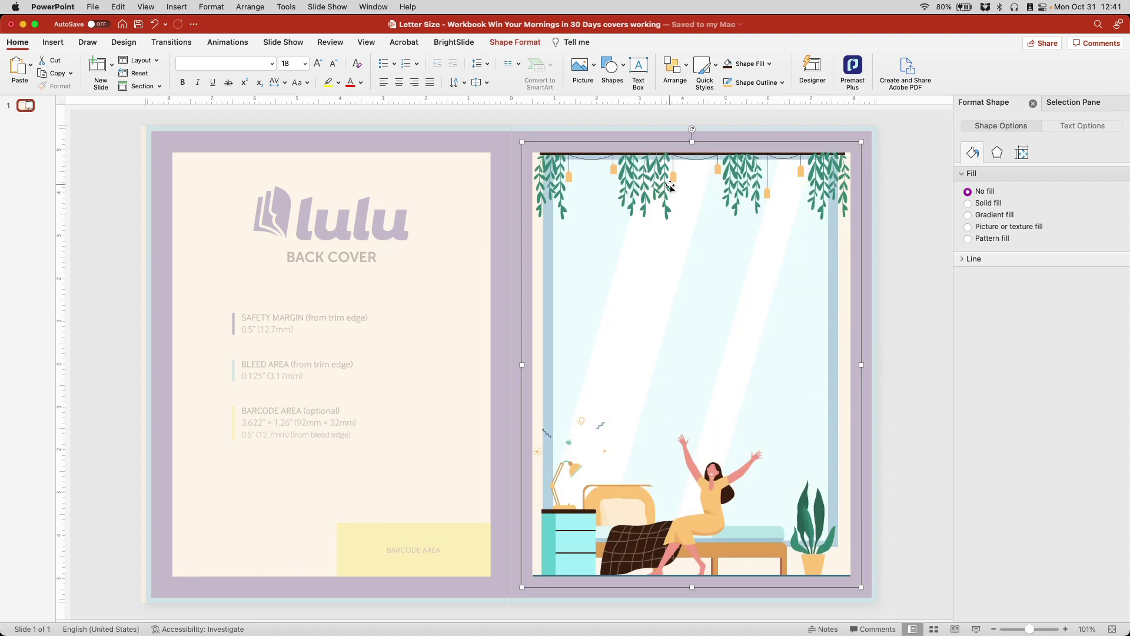
List the slide's objects in the Selection Pane and ungroup the front cover illustration
{"action": "left_click", "coordinate": [1058, 109]}
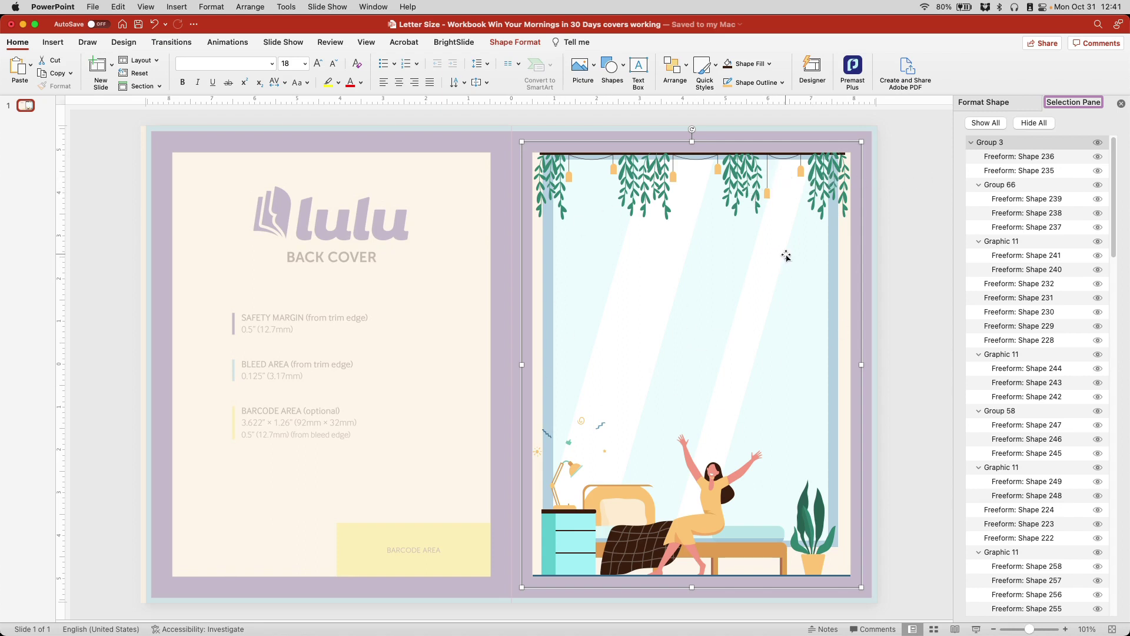
{"action": "right_click", "coordinate": [649, 169]}
{"action": "mouse_move", "coordinate": [724, 220]}
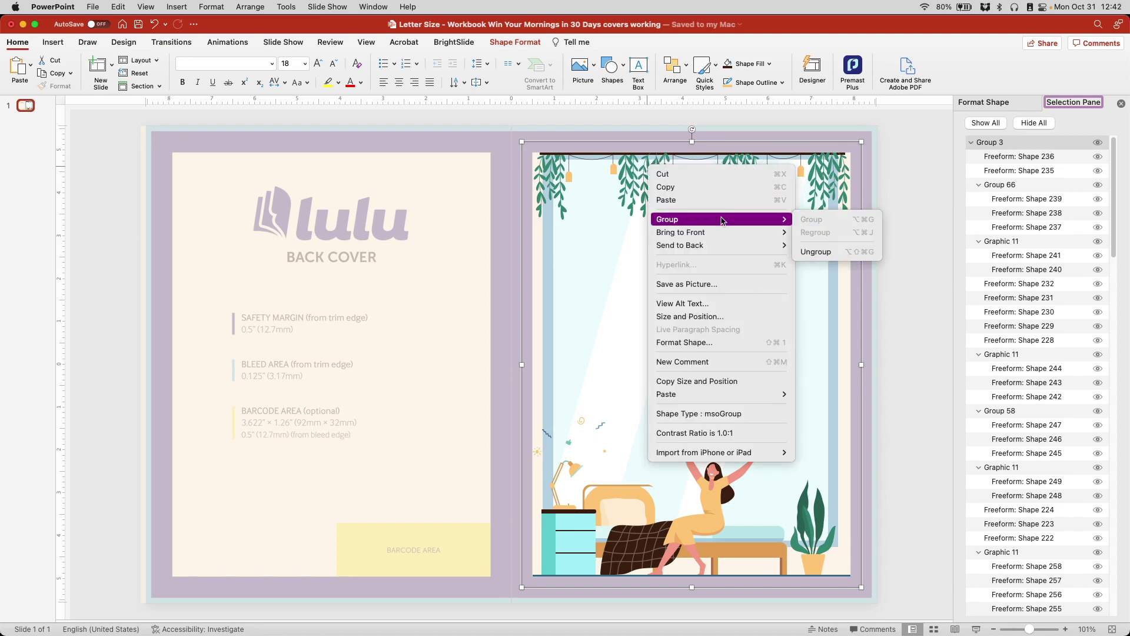
{"action": "left_click", "coordinate": [806, 249]}
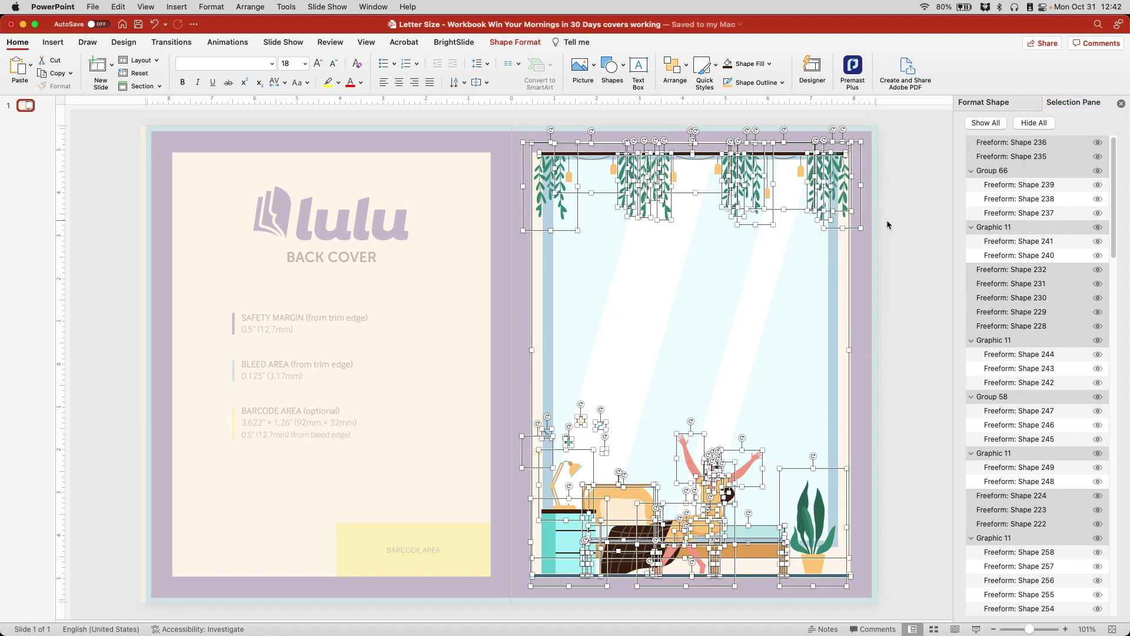
{"action": "left_click", "coordinate": [912, 200]}
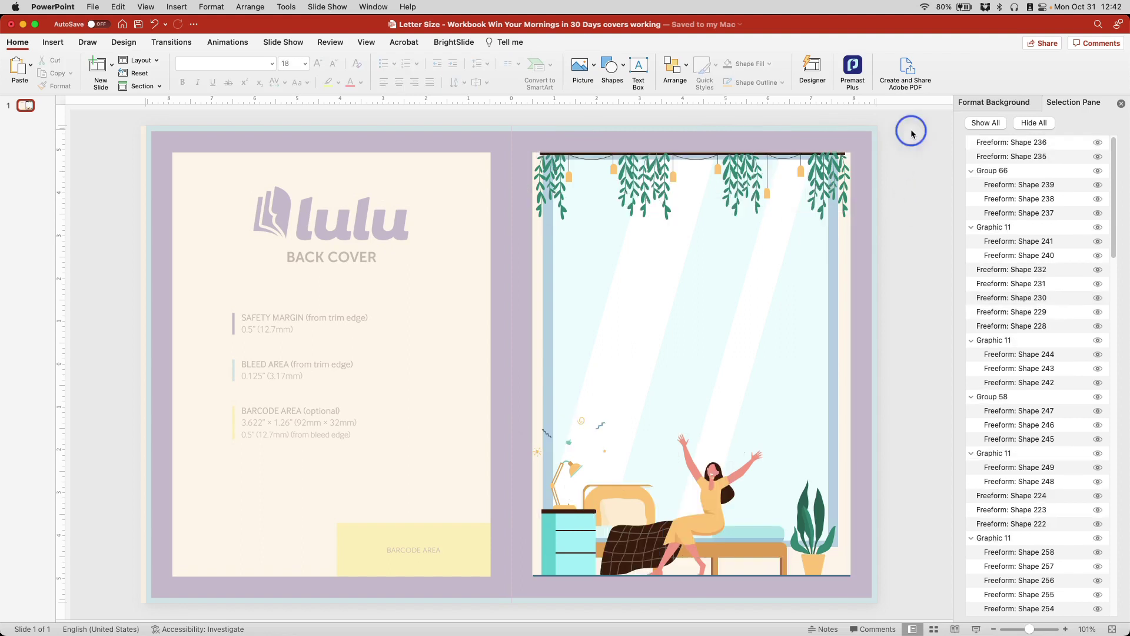
Group the curtain rod, hanging vines and lights above the front cover window into one object
{"action": "left_click_drag", "start_coordinate": [911, 131], "coordinate": [503, 268]}
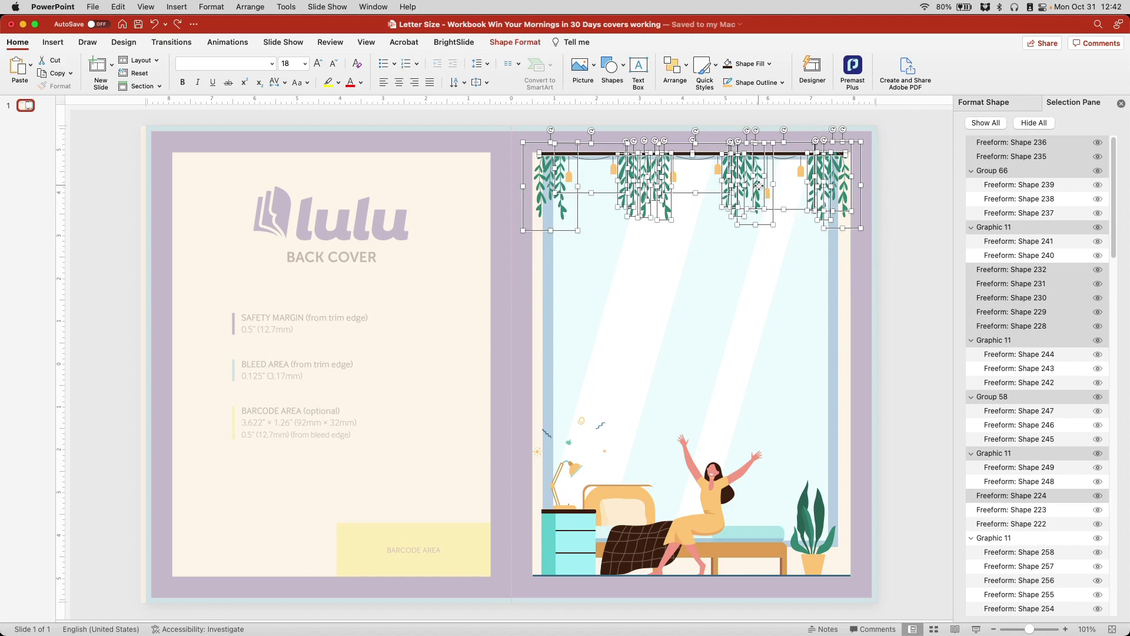
{"action": "right_click", "coordinate": [759, 186]}
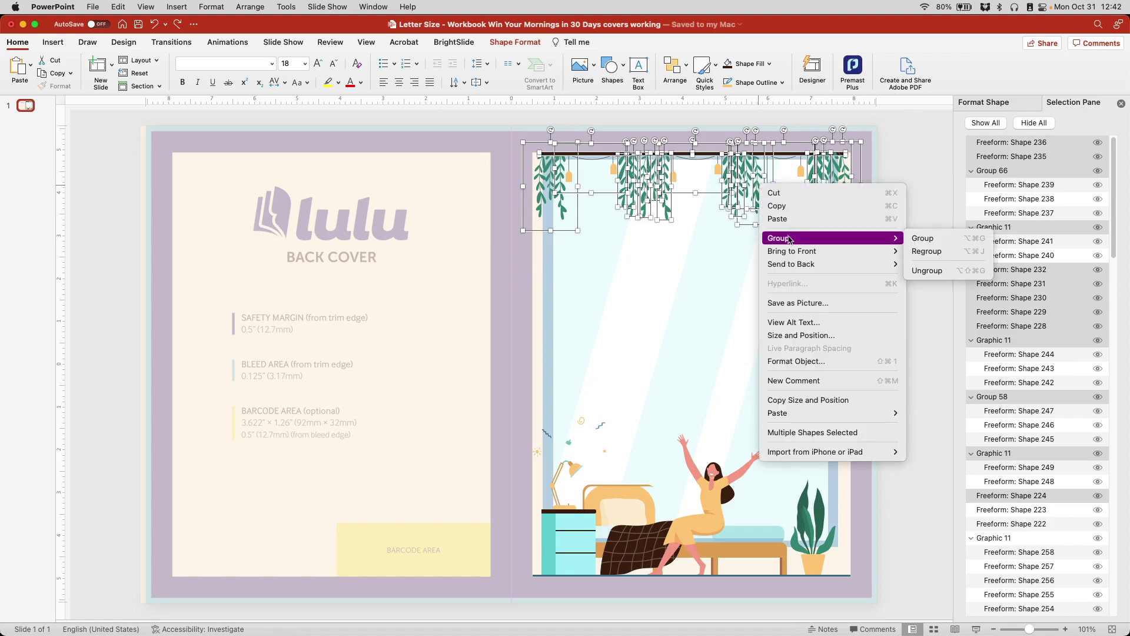
{"action": "left_click", "coordinate": [913, 238]}
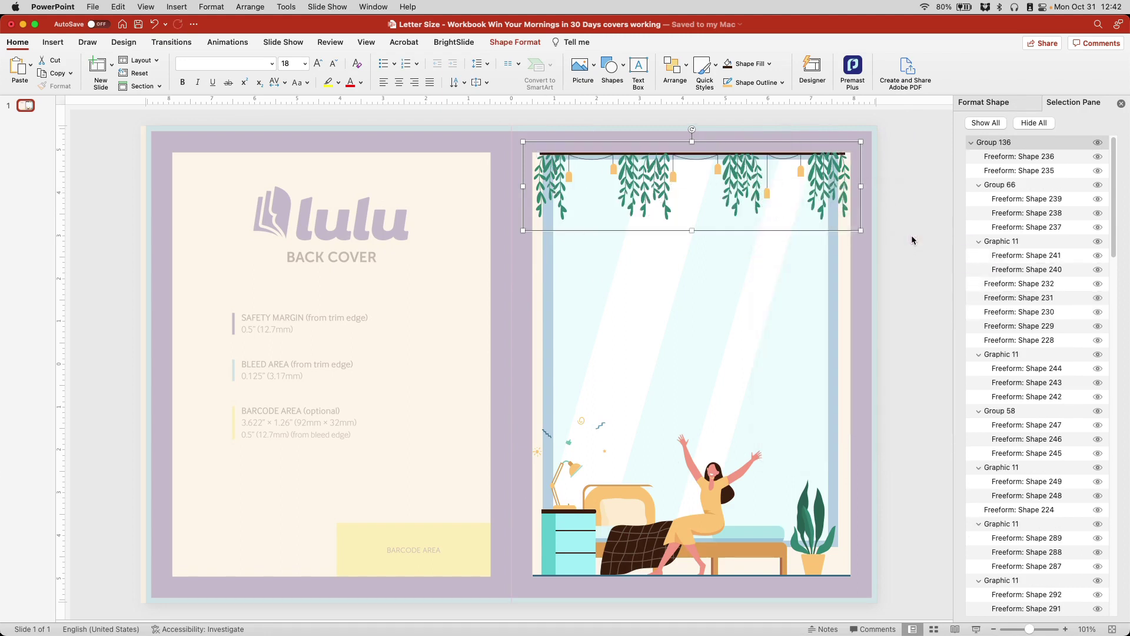
Duplicate the hanging vines group by copy and paste, and place the copy along the upper safety margin of the back cover
{"action": "right_click", "coordinate": [750, 167]}
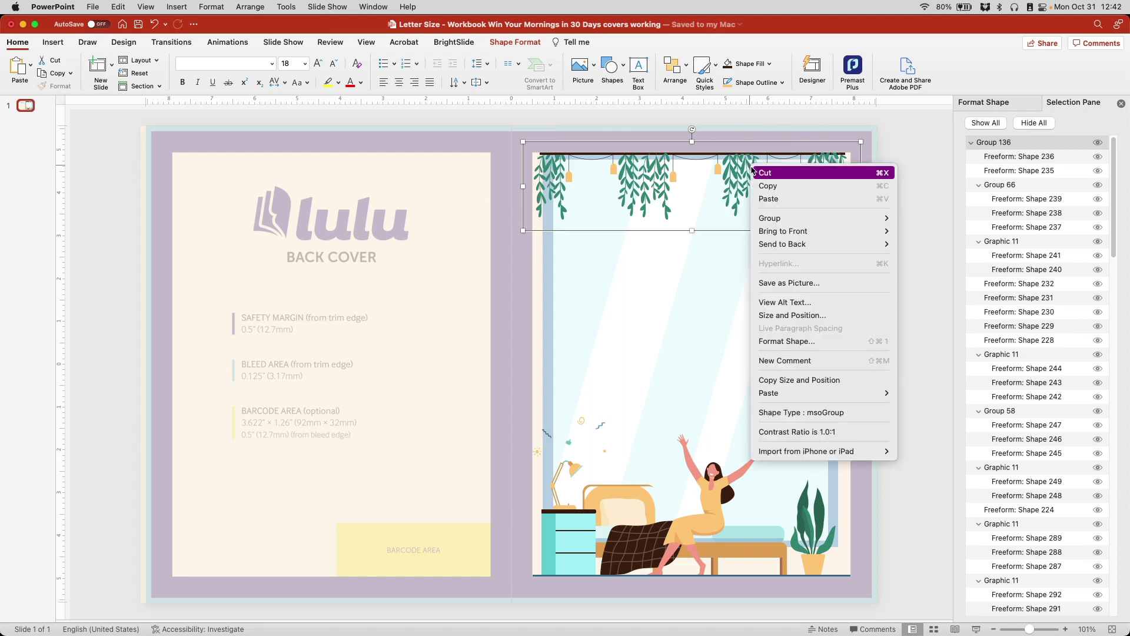
{"action": "left_click", "coordinate": [789, 193]}
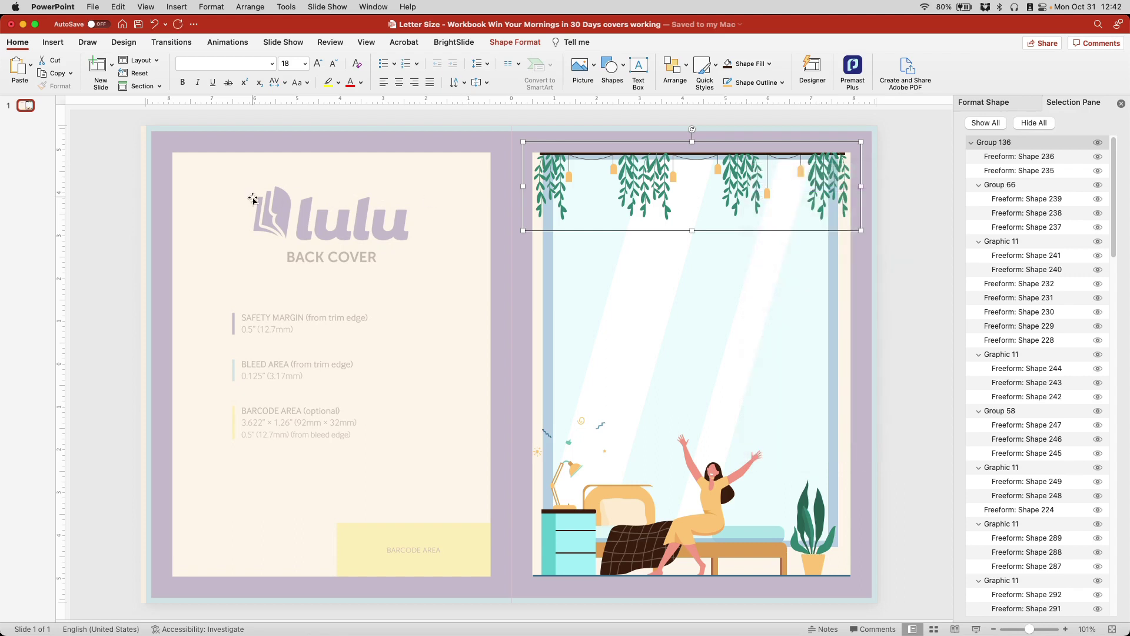
{"action": "right_click", "coordinate": [253, 200]}
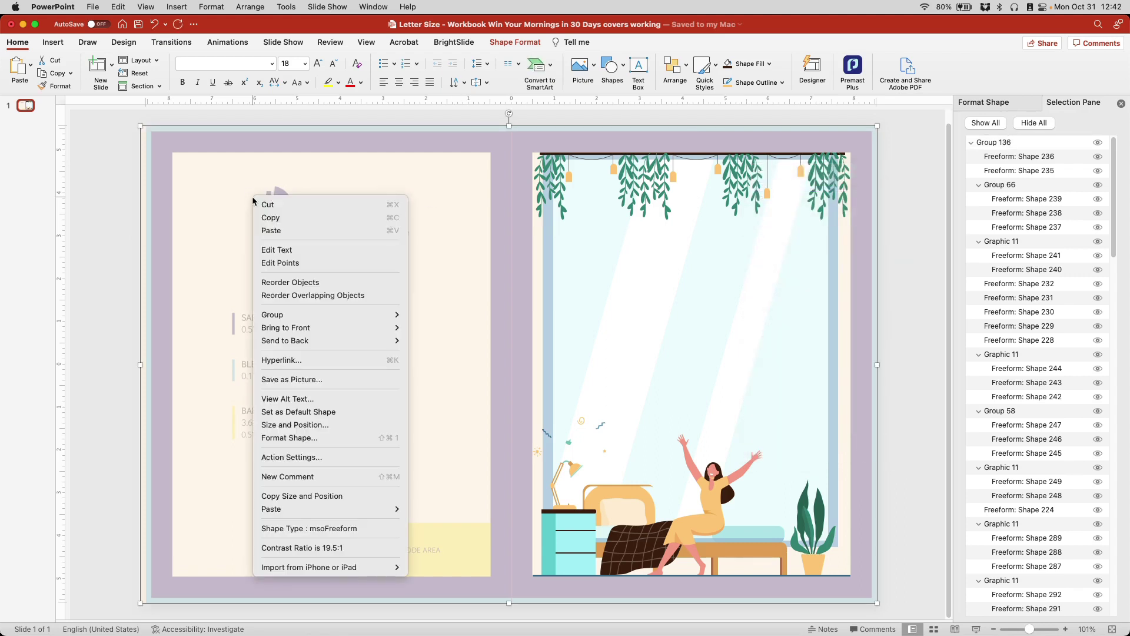
{"action": "left_click", "coordinate": [316, 229]}
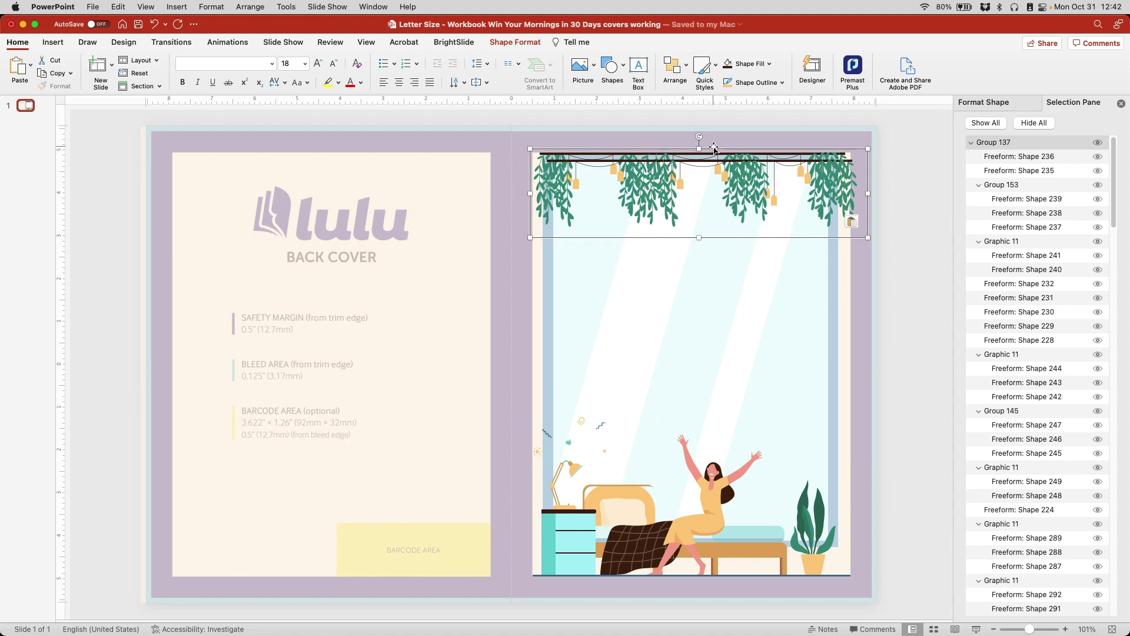
{"action": "left_click_drag", "start_coordinate": [714, 148], "coordinate": [346, 141]}
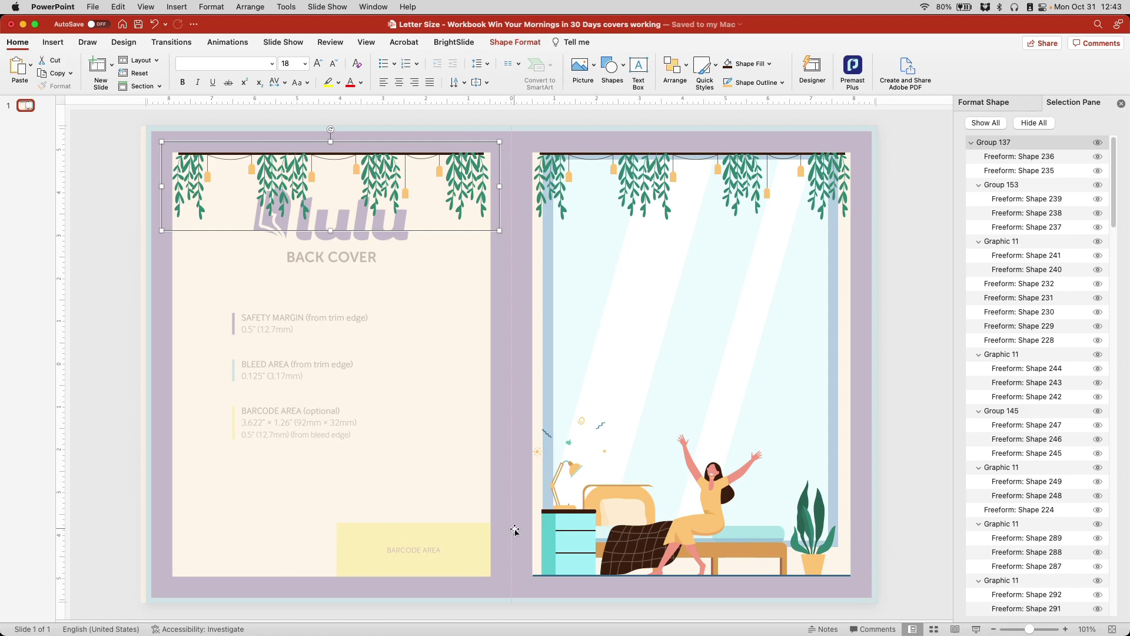
{"action": "left_click", "coordinate": [357, 337]}
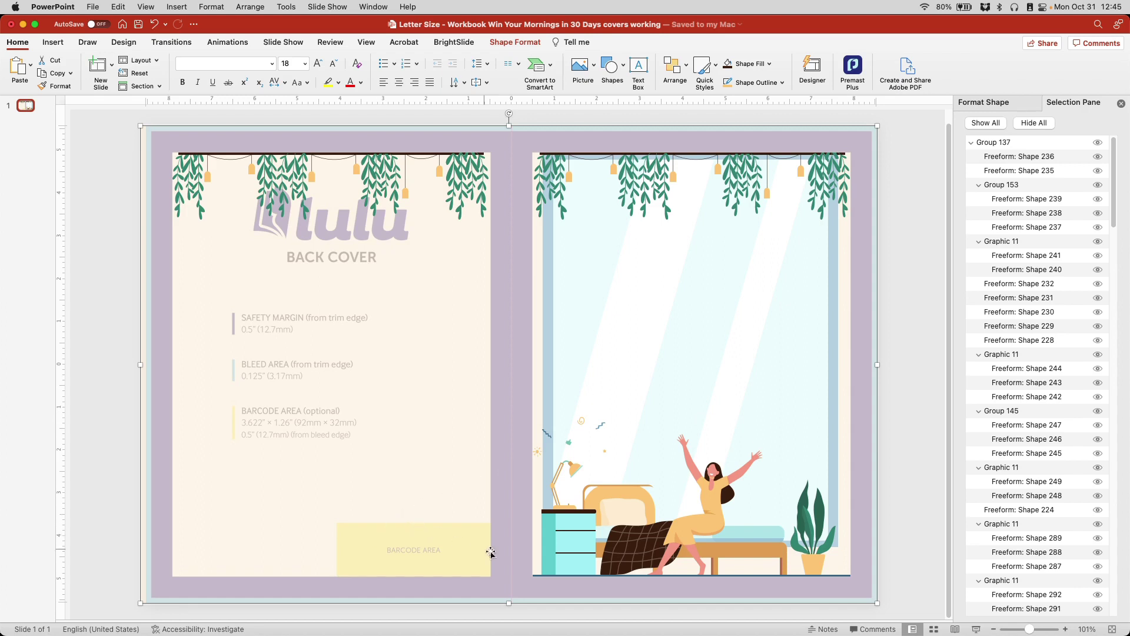
{"action": "mouse_move", "coordinate": [518, 618]}
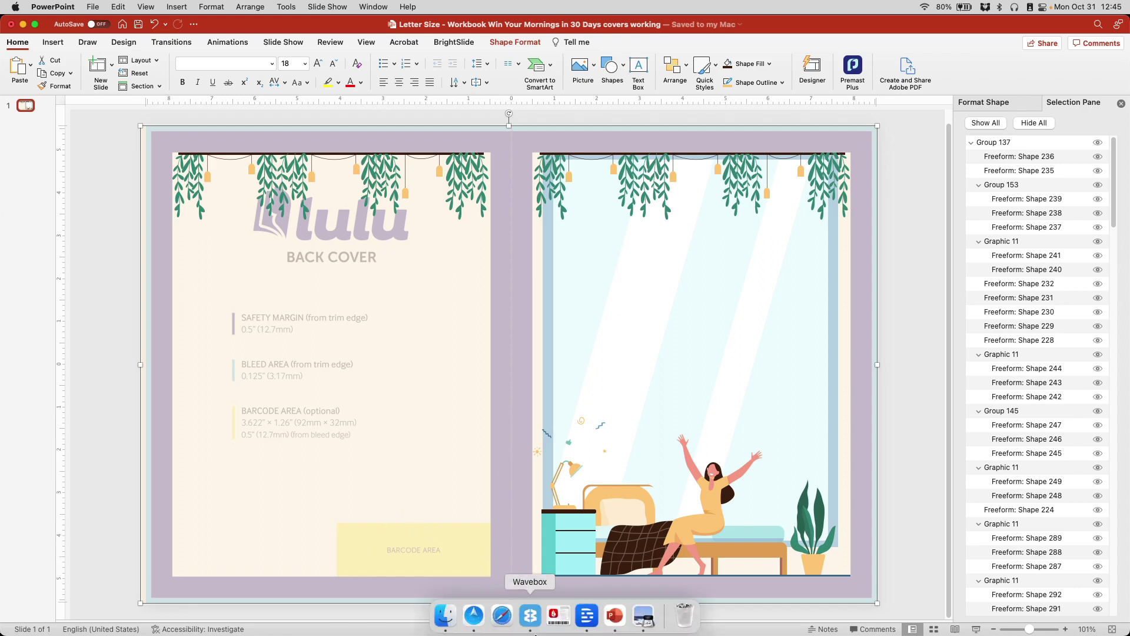
{"action": "left_click", "coordinate": [471, 615]}
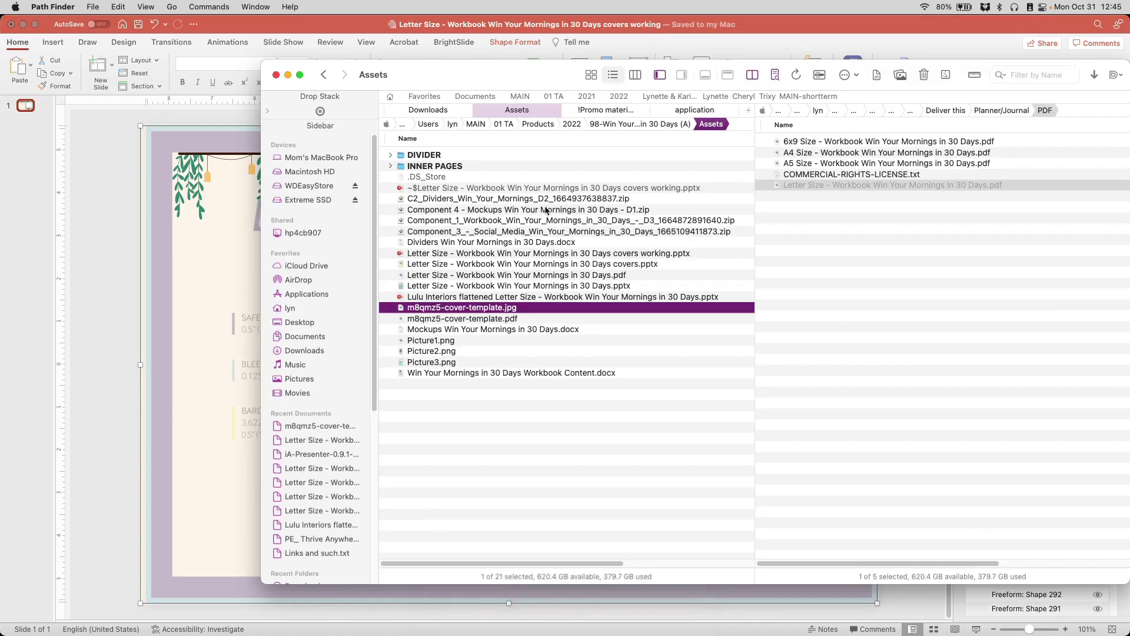
{"action": "key", "text": "ctrl+shift+Tab"}
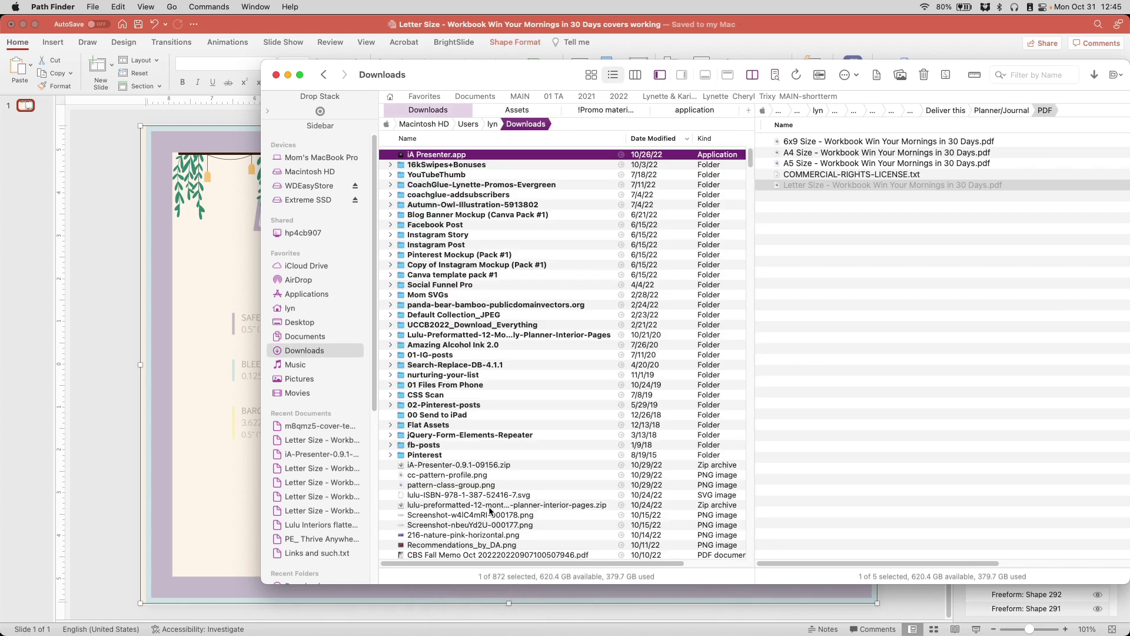
{"action": "left_click", "coordinate": [480, 495]}
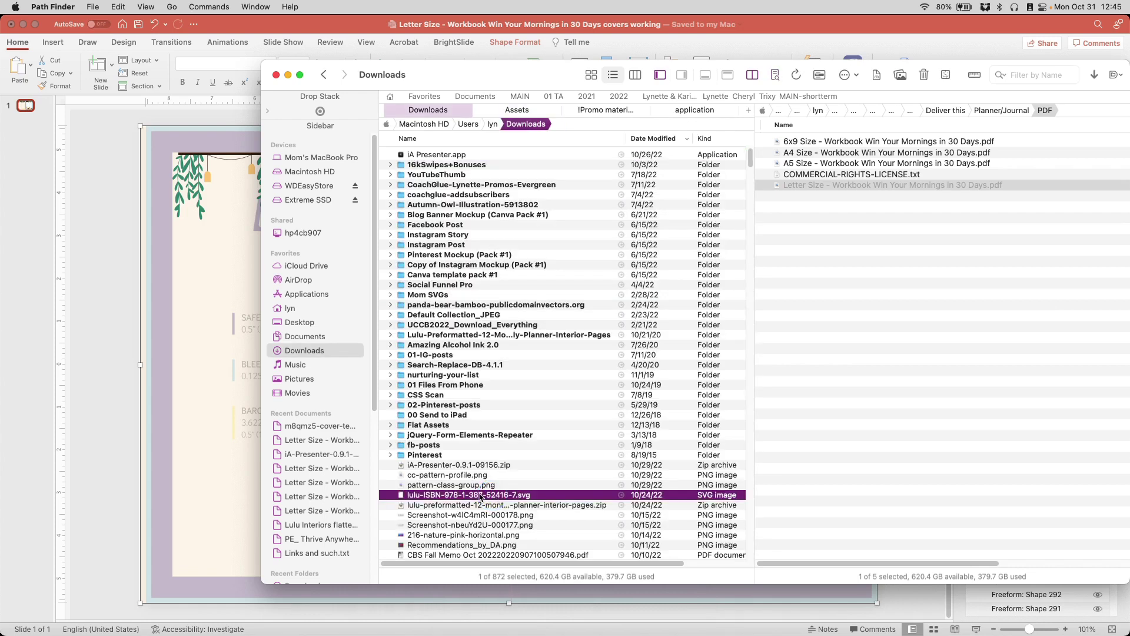
{"action": "left_click_drag", "start_coordinate": [480, 495], "coordinate": [230, 443]}
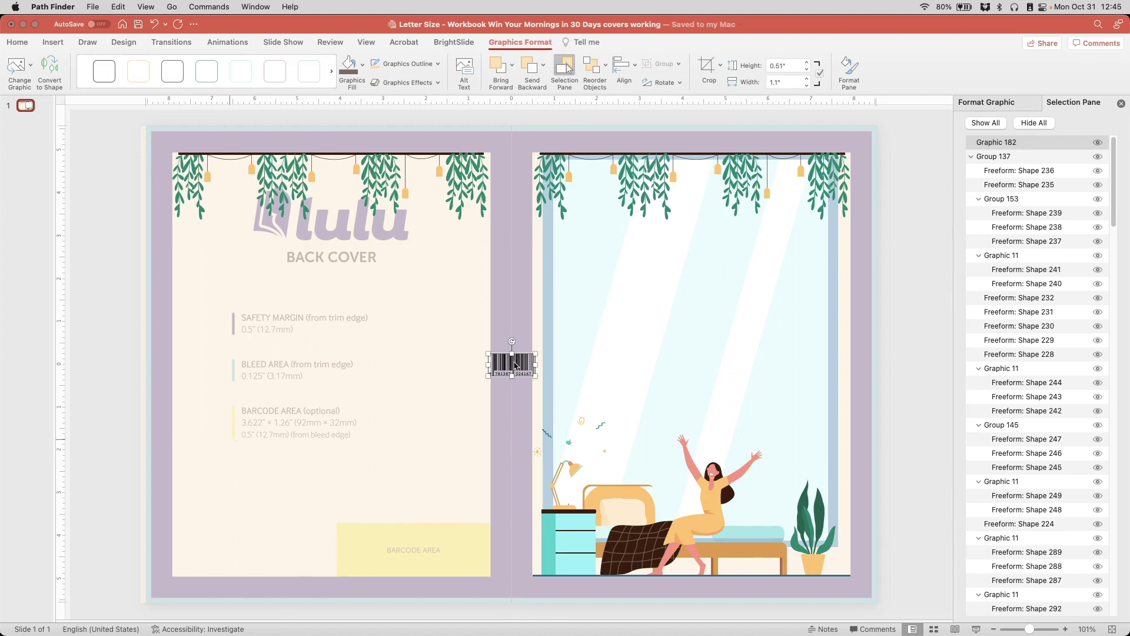
Move the ISBN barcode into the back cover's barcode area and enlarge it to about 2.64" by 1.23"
{"action": "left_click_drag", "start_coordinate": [515, 365], "coordinate": [377, 523]}
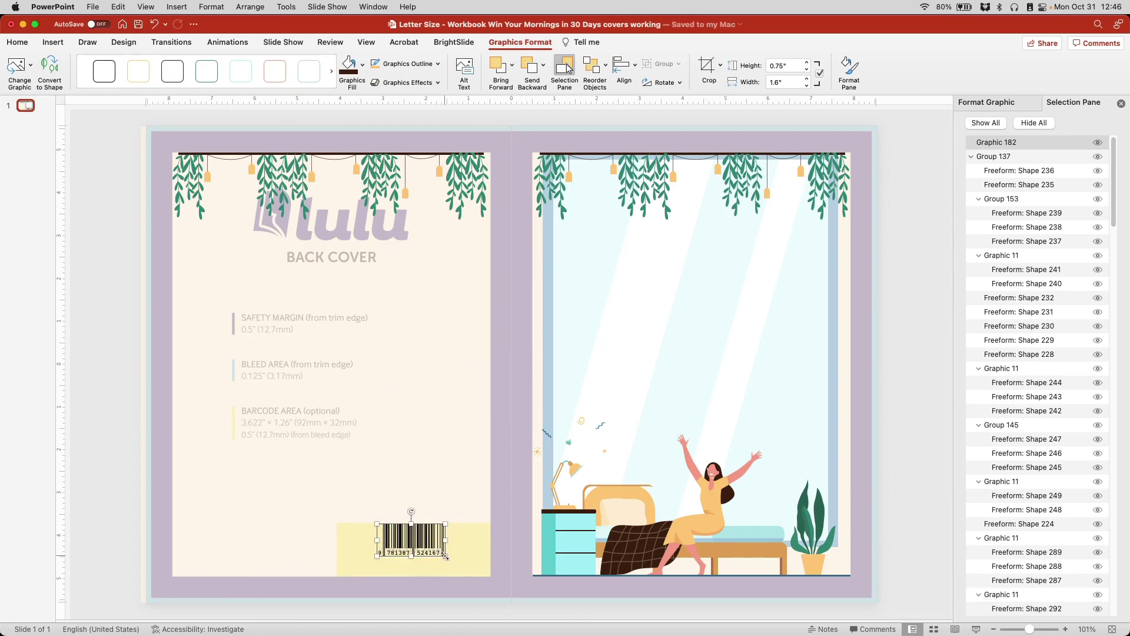
{"action": "left_click_drag", "start_coordinate": [445, 556], "coordinate": [474, 558]}
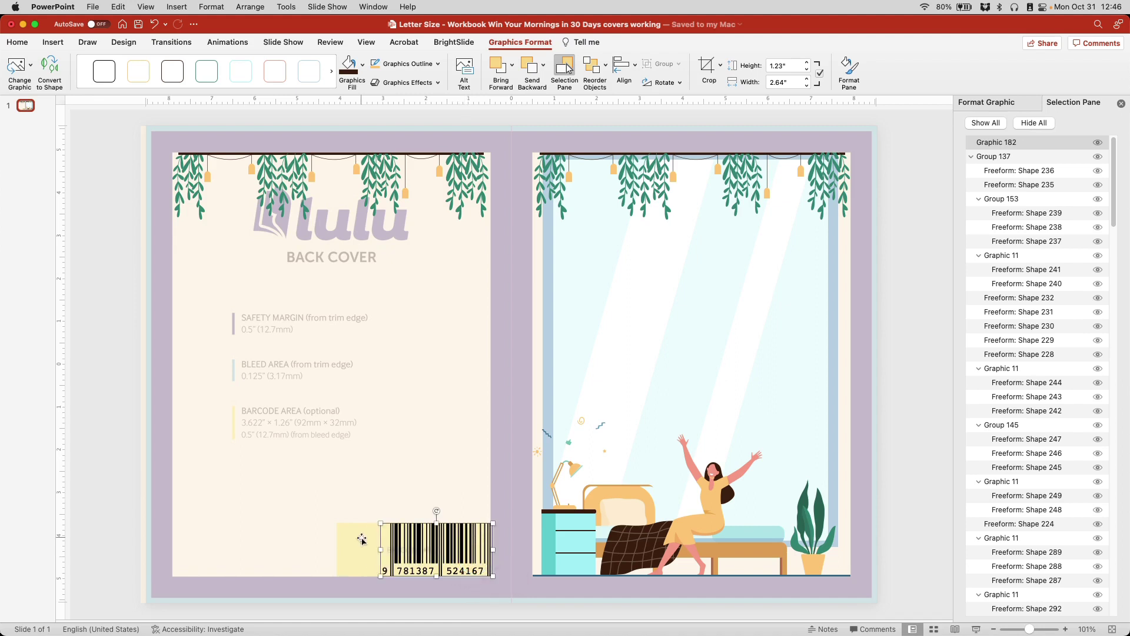
{"action": "left_click", "coordinate": [126, 422]}
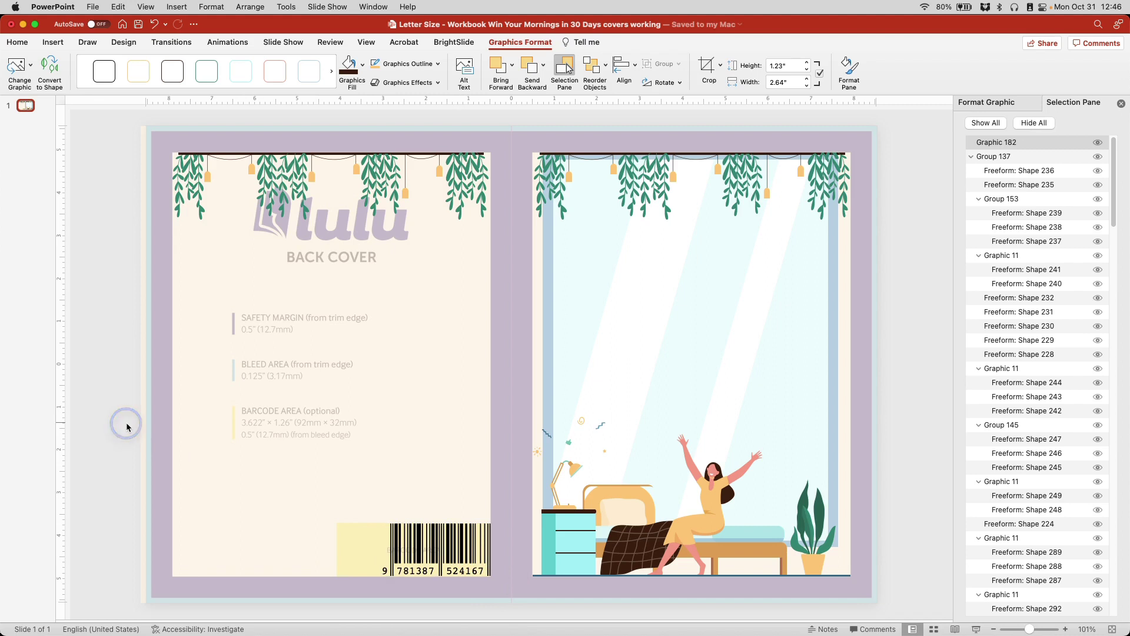
Set the fill transparency of the cream background shape covering the template to 0%
{"action": "left_click", "coordinate": [266, 384]}
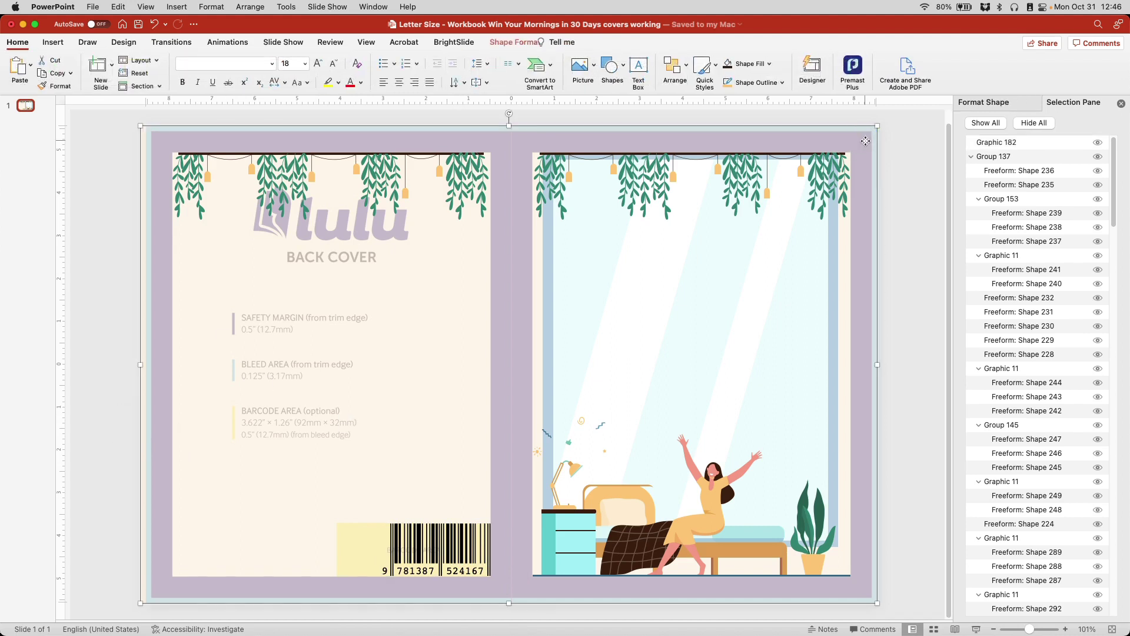
{"action": "left_click", "coordinate": [987, 105]}
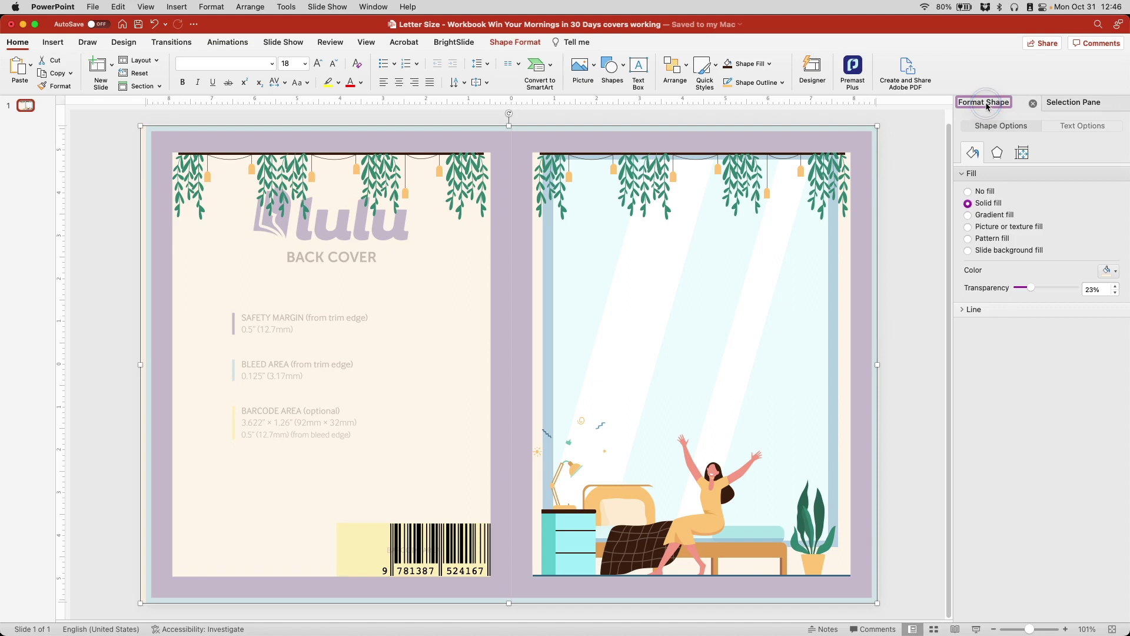
{"action": "left_click", "coordinate": [1030, 288]}
{"action": "left_click_drag", "start_coordinate": [1030, 289], "coordinate": [989, 286]}
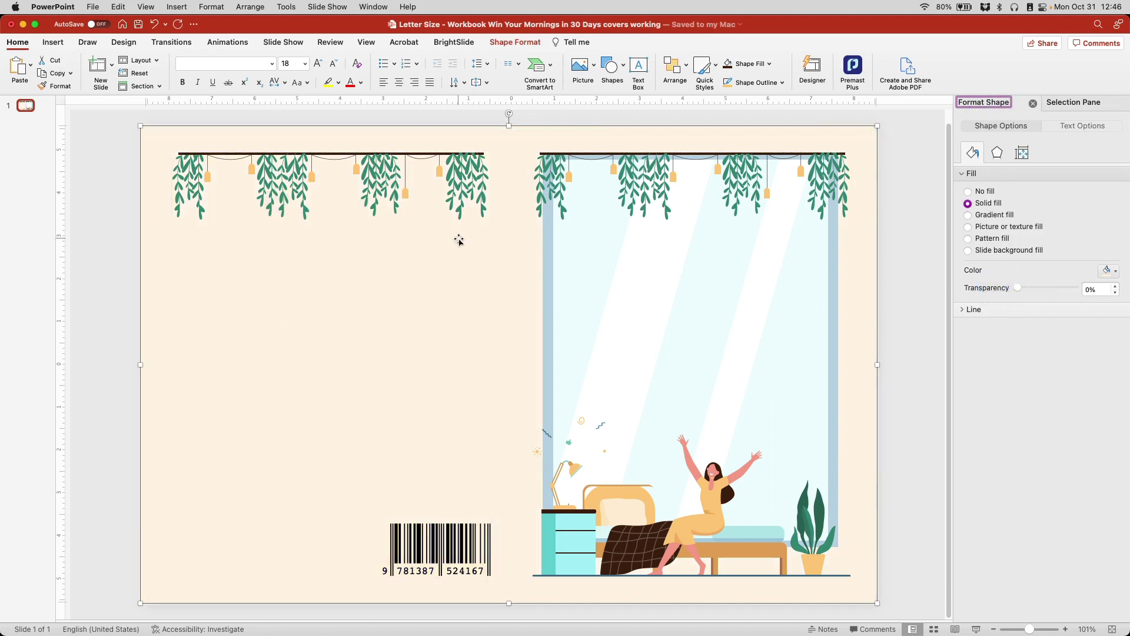
Collapse the two hanging vines groups and the next four expanded graphics in the Selection Pane's object list
{"action": "left_click", "coordinate": [1086, 102]}
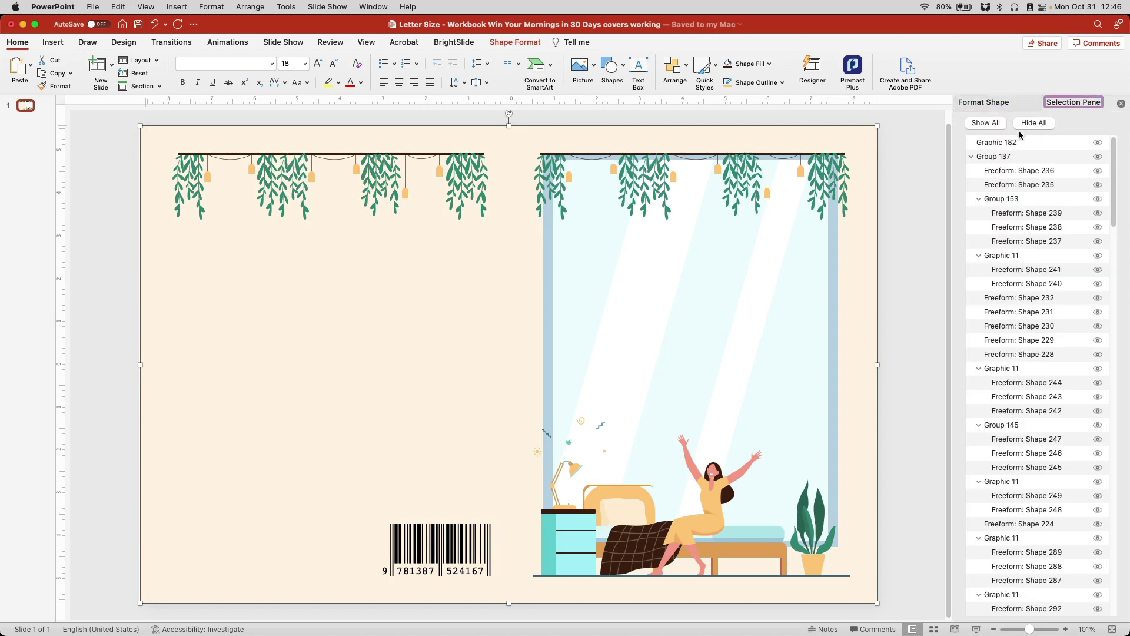
{"action": "left_click", "coordinate": [970, 159]}
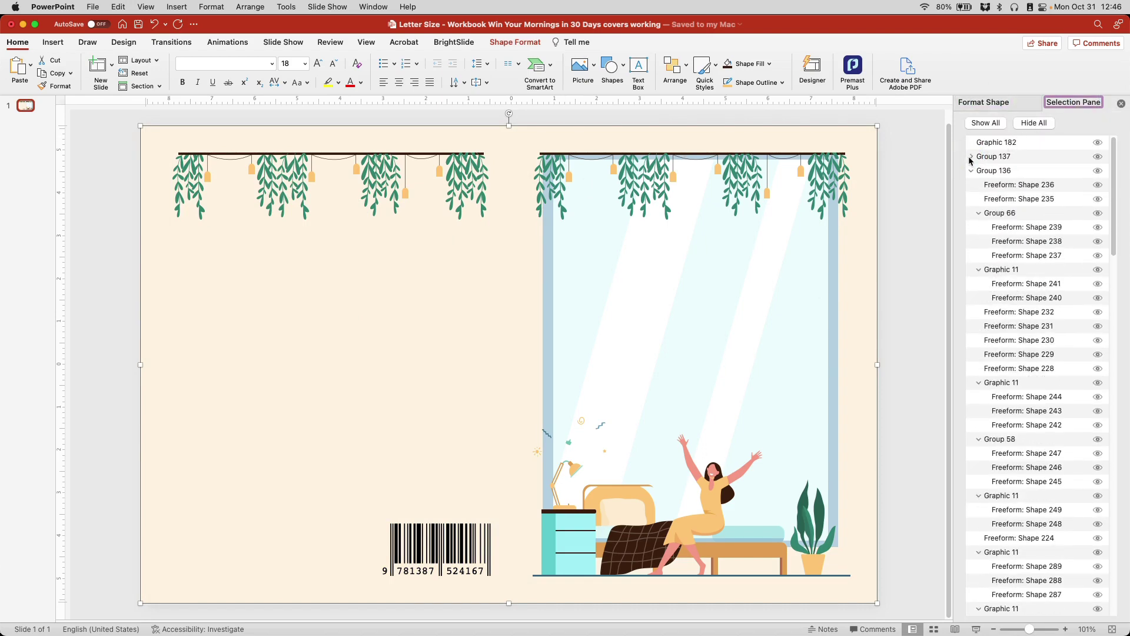
{"action": "left_click", "coordinate": [972, 171]}
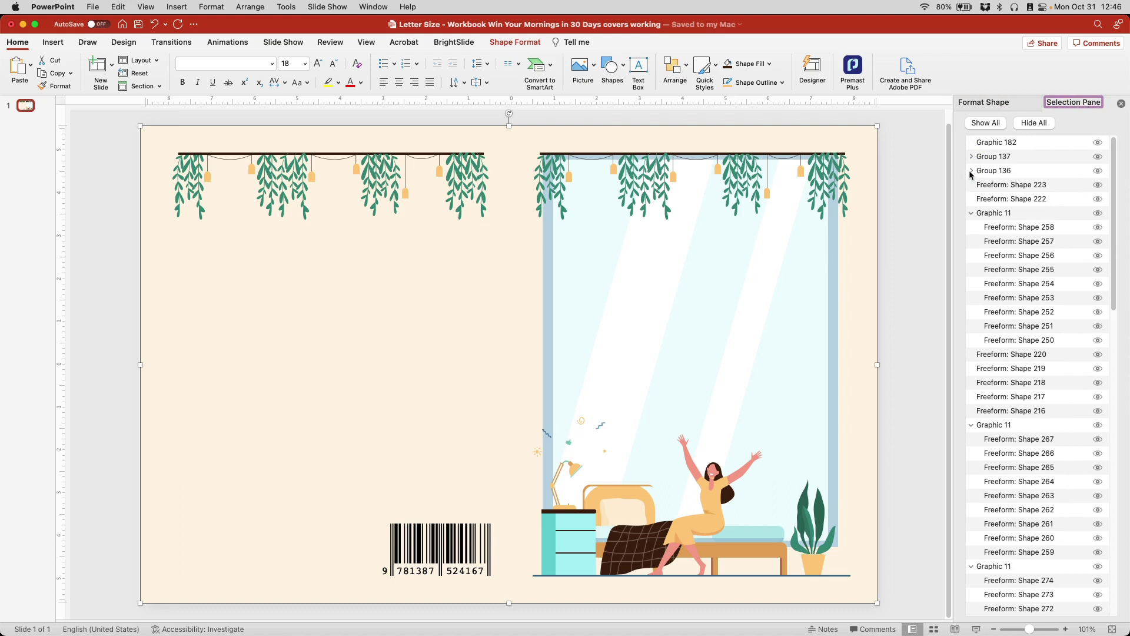
{"action": "left_click", "coordinate": [971, 214]}
{"action": "left_click", "coordinate": [972, 298]}
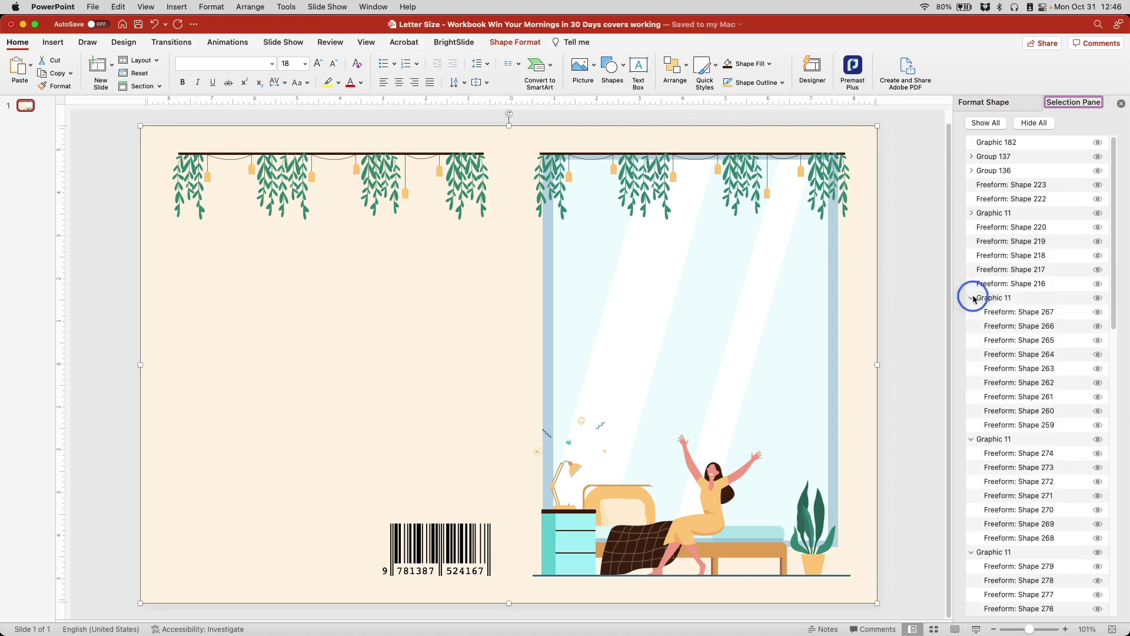
{"action": "left_click", "coordinate": [971, 311]}
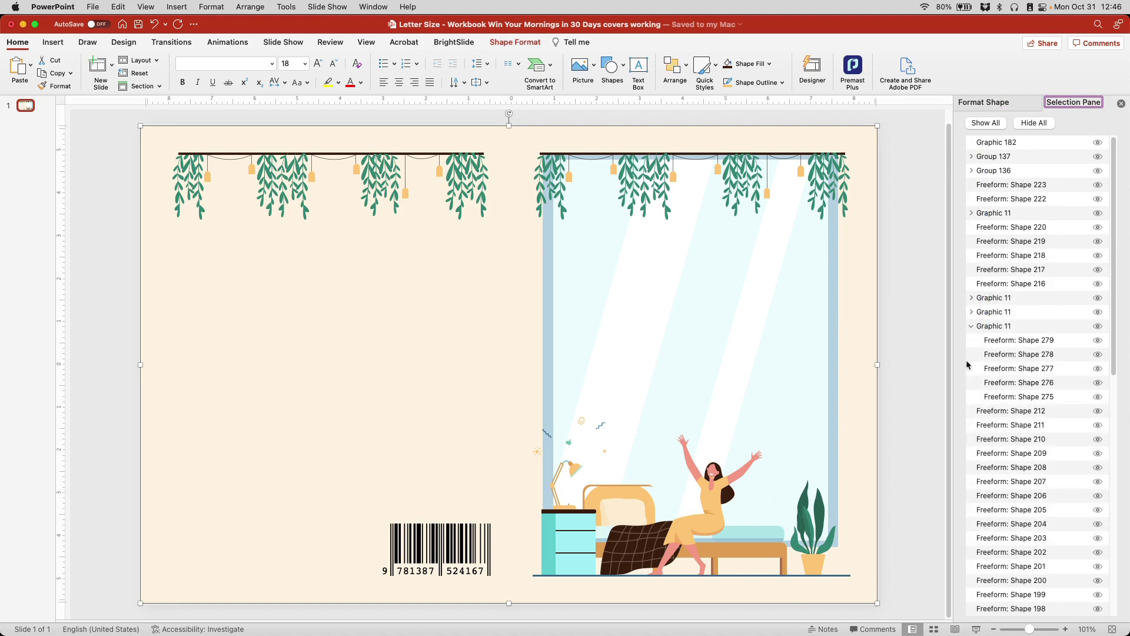
{"action": "left_click", "coordinate": [972, 325]}
Move the title text box "object 2" up the stacking order, above the background shape and window artwork
{"action": "scroll", "coordinate": [991, 463], "scroll_direction": "down", "scroll_amount": 5}
{"action": "scroll", "coordinate": [990, 464], "scroll_direction": "down", "scroll_amount": 4}
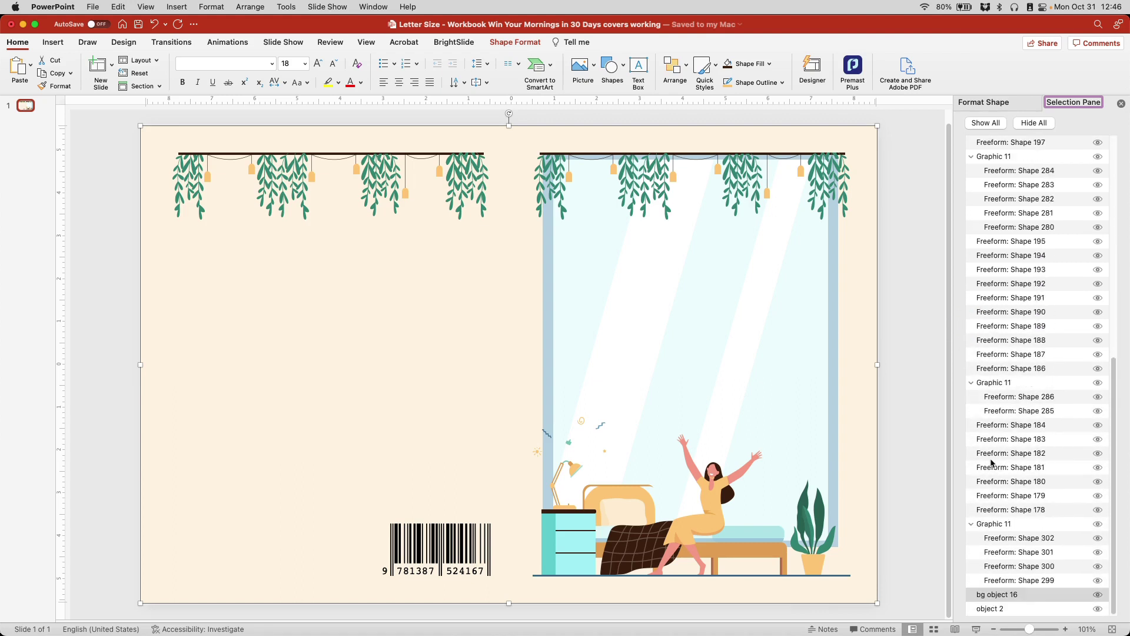
{"action": "left_click", "coordinate": [981, 596]}
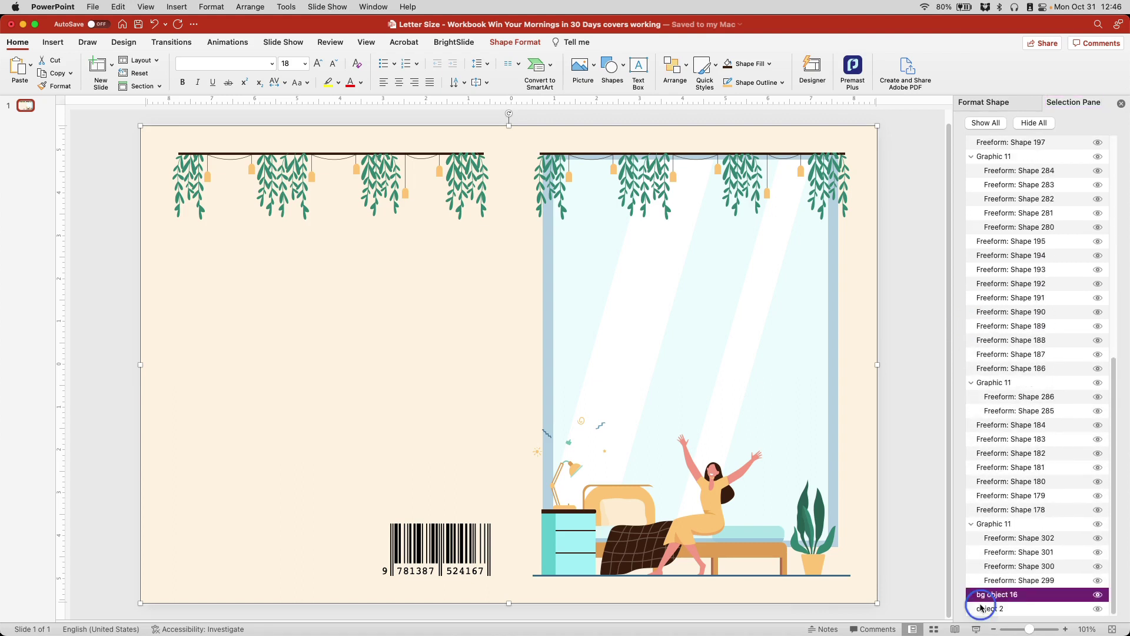
{"action": "left_click", "coordinate": [981, 609]}
{"action": "left_click_drag", "start_coordinate": [982, 613], "coordinate": [990, 148]}
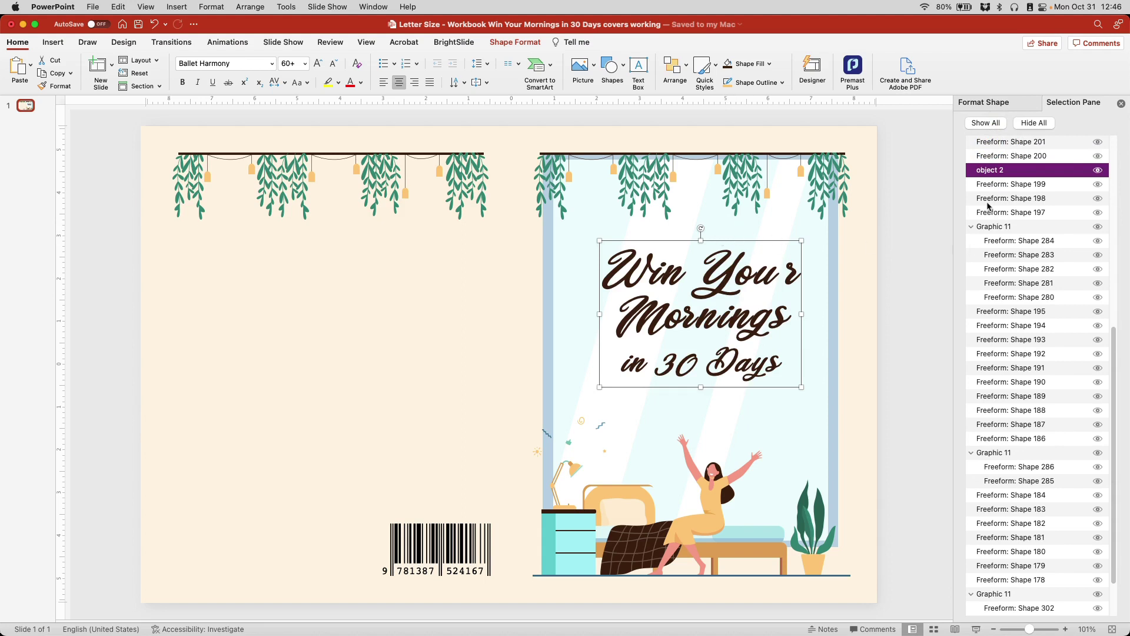
Bring the Win Your Mornings in 30 Days title text box to the front of all objects
{"action": "scroll", "coordinate": [1004, 183], "scroll_direction": "up", "scroll_amount": 5}
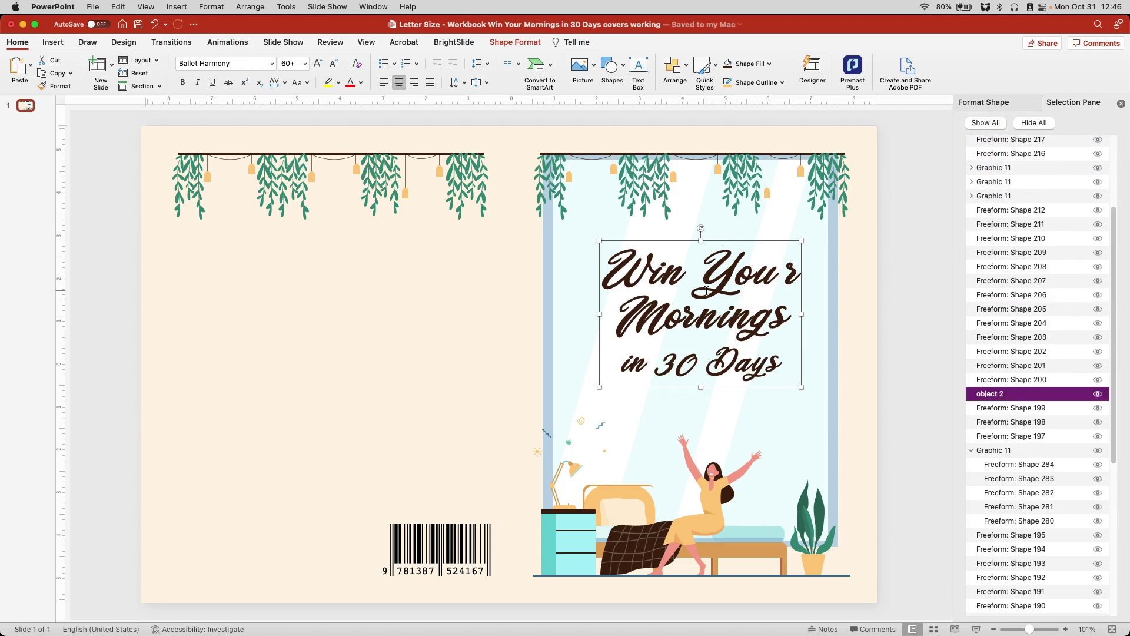
{"action": "right_click", "coordinate": [719, 275]}
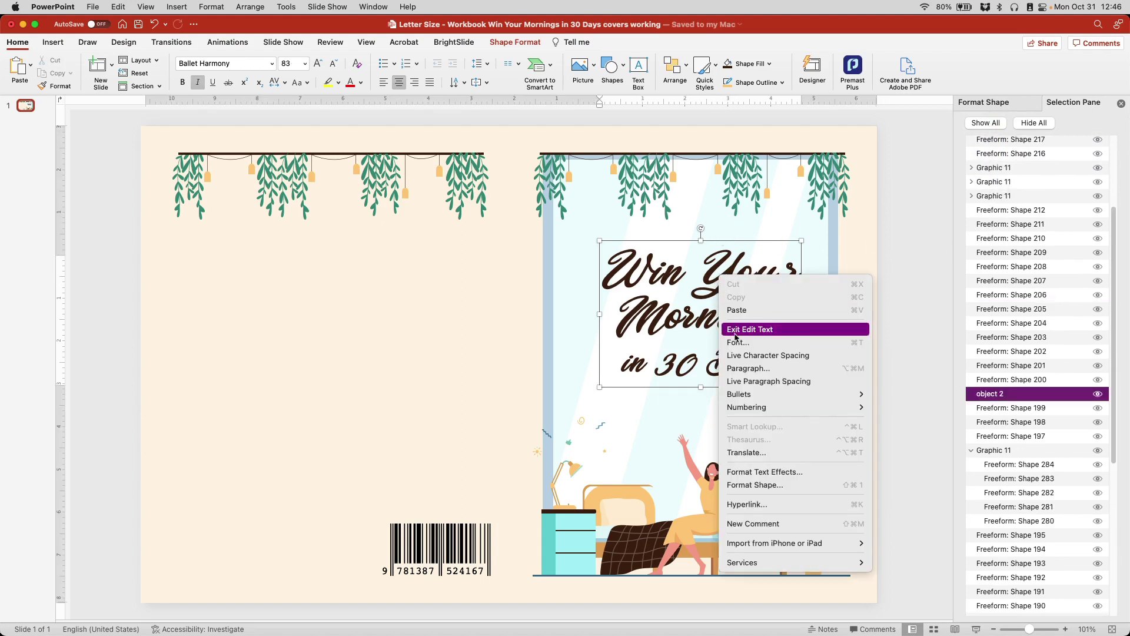
{"action": "left_click", "coordinate": [676, 64]}
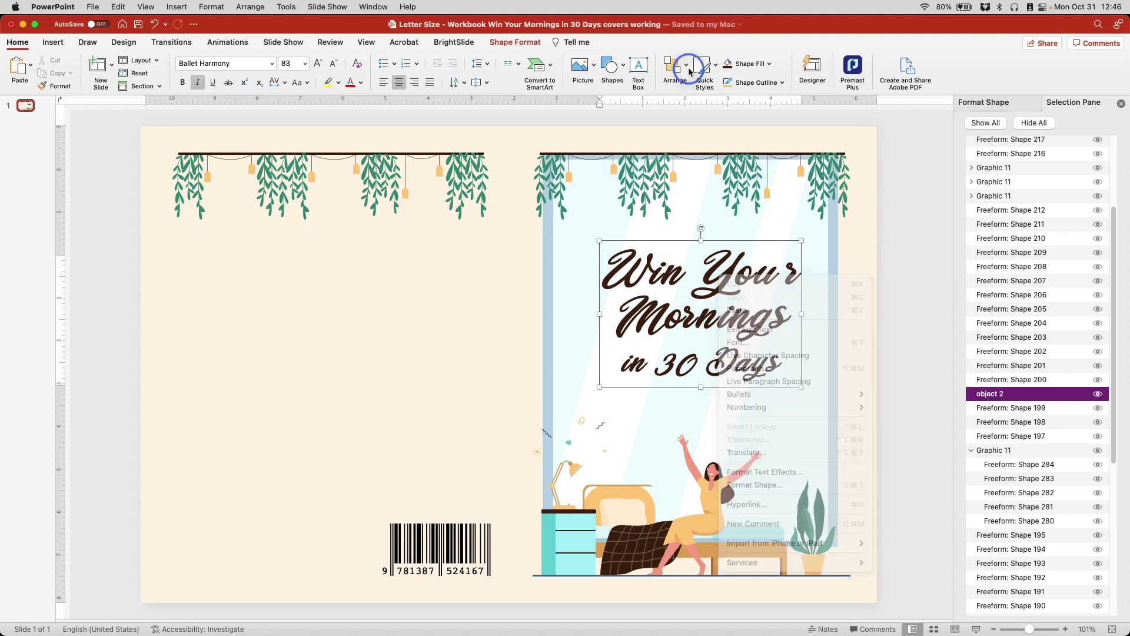
{"action": "left_click", "coordinate": [676, 64]}
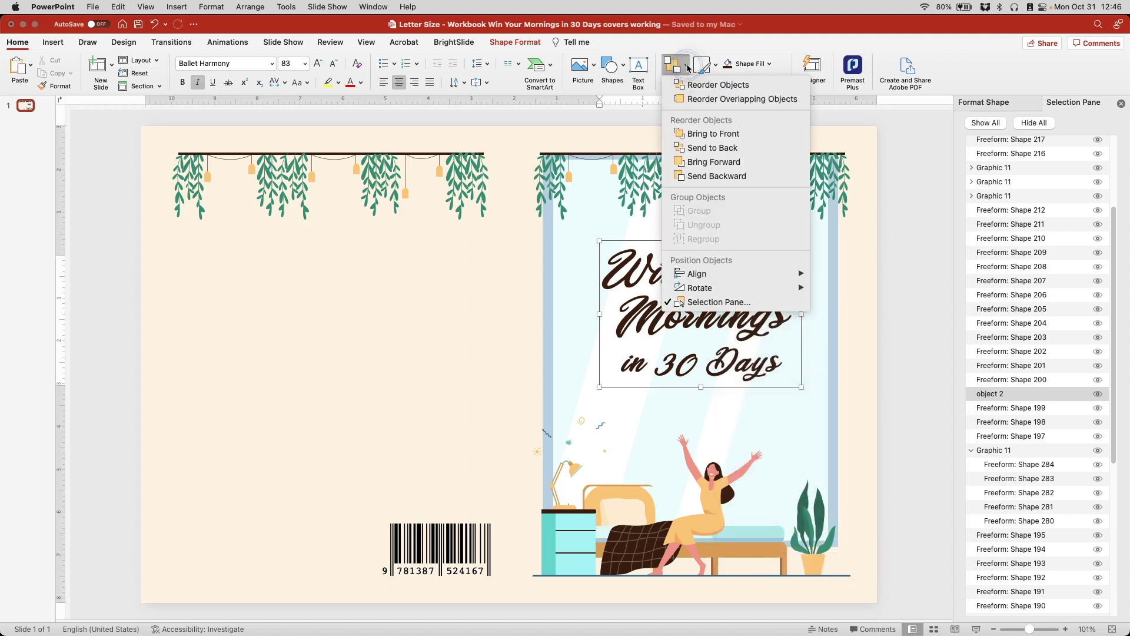
{"action": "left_click", "coordinate": [695, 135]}
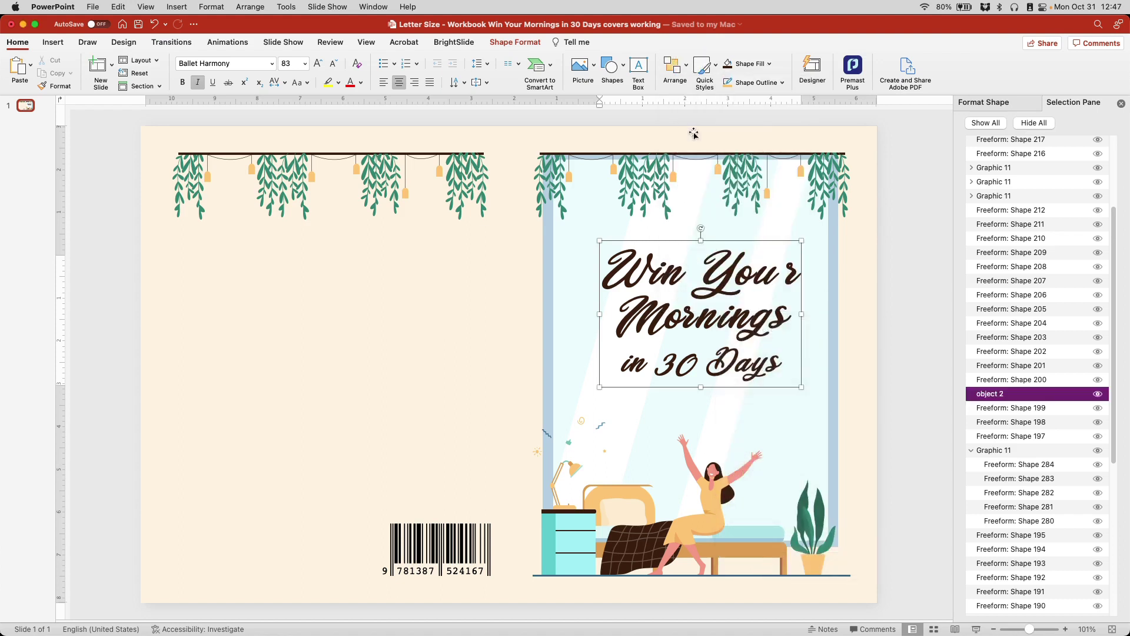
Delete the stray gap before the "r" of "Your" in the title and nudge the title box slightly left
{"action": "left_click", "coordinate": [782, 279]}
{"action": "key", "text": "BackSpace"}
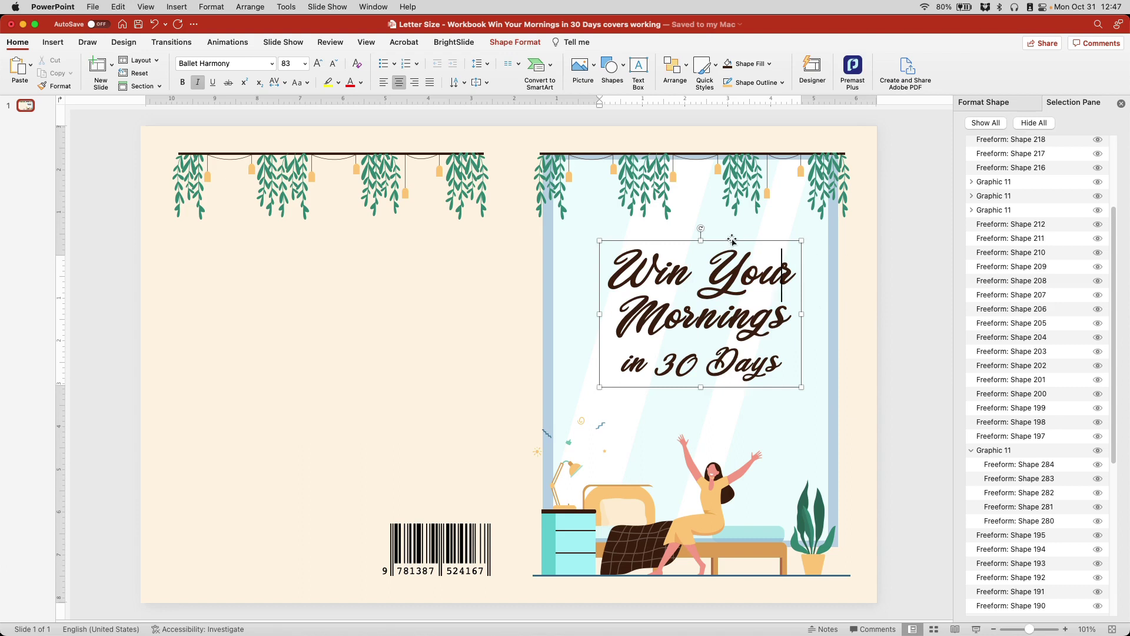
{"action": "left_click_drag", "start_coordinate": [732, 240], "coordinate": [724, 238]}
{"action": "left_click", "coordinate": [895, 241]}
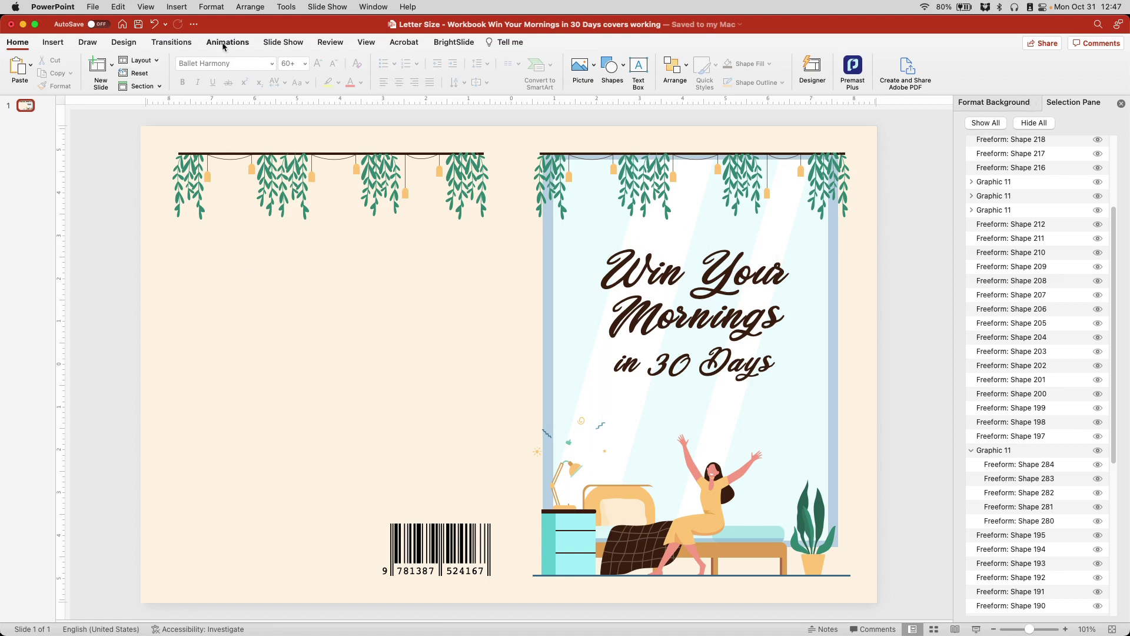
Add a back cover text box below the vines reading "Describe the planner/workbook, tell people about your company"
{"action": "left_click", "coordinate": [639, 69]}
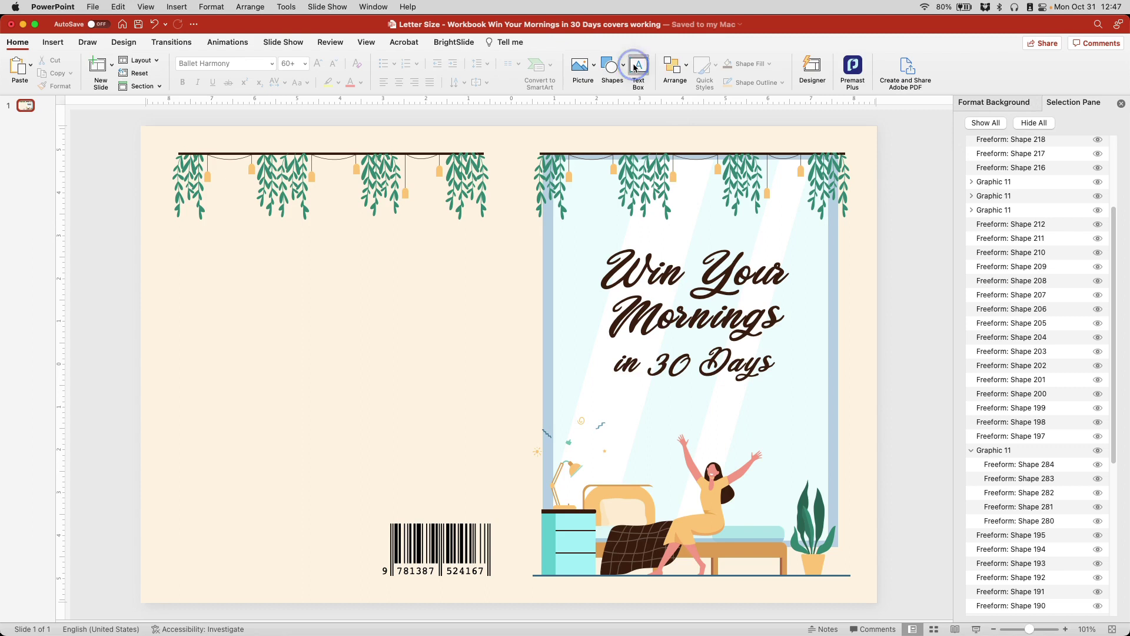
{"action": "left_click_drag", "start_coordinate": [187, 234], "coordinate": [475, 496]}
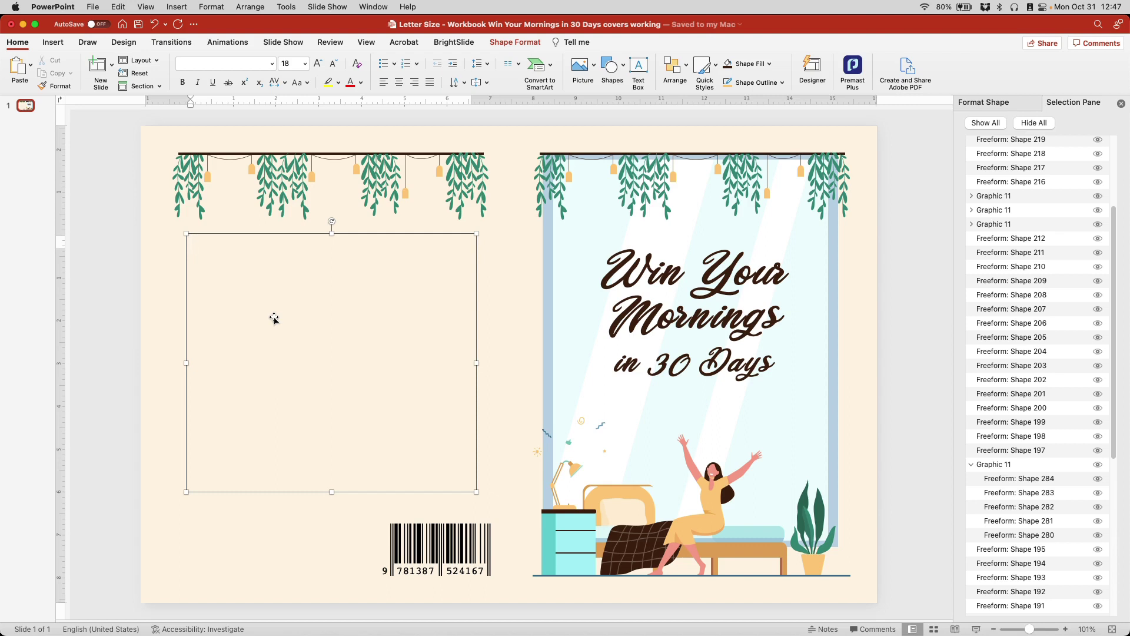
{"action": "type", "text": "Describe the "}
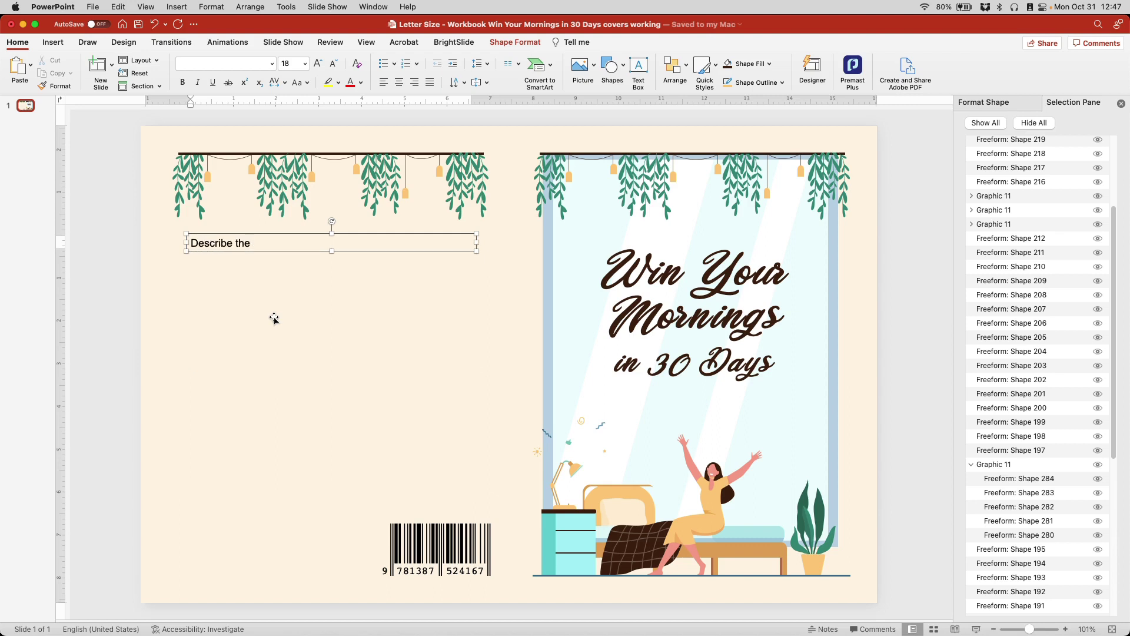
{"action": "type", "text": "planner/workbook, tell people about your company"}
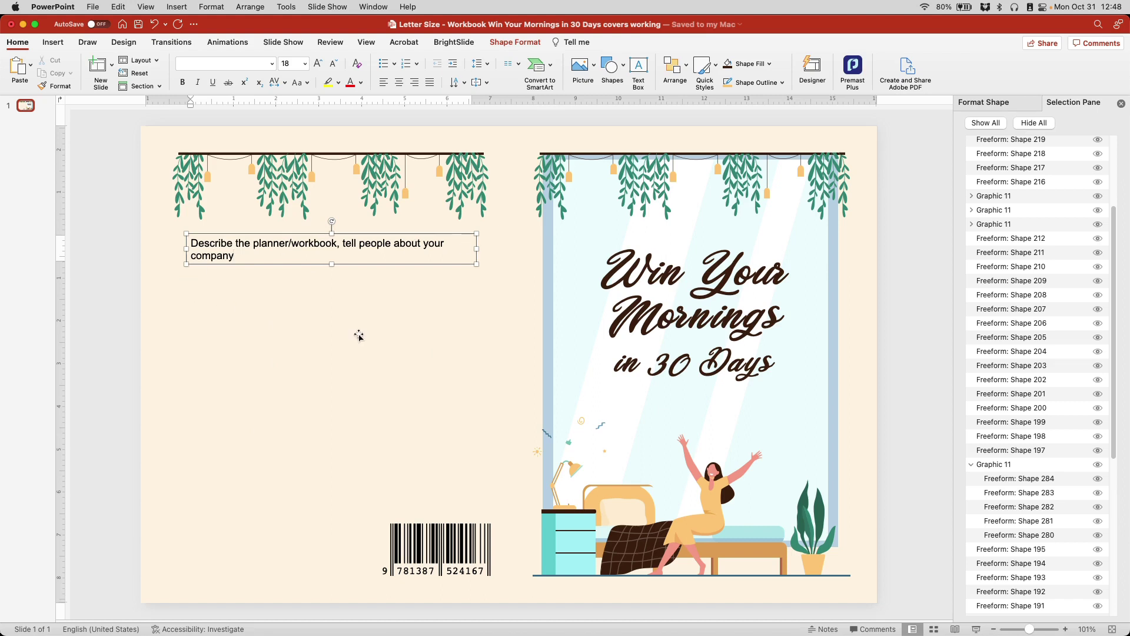
{"action": "left_click", "coordinate": [369, 568]}
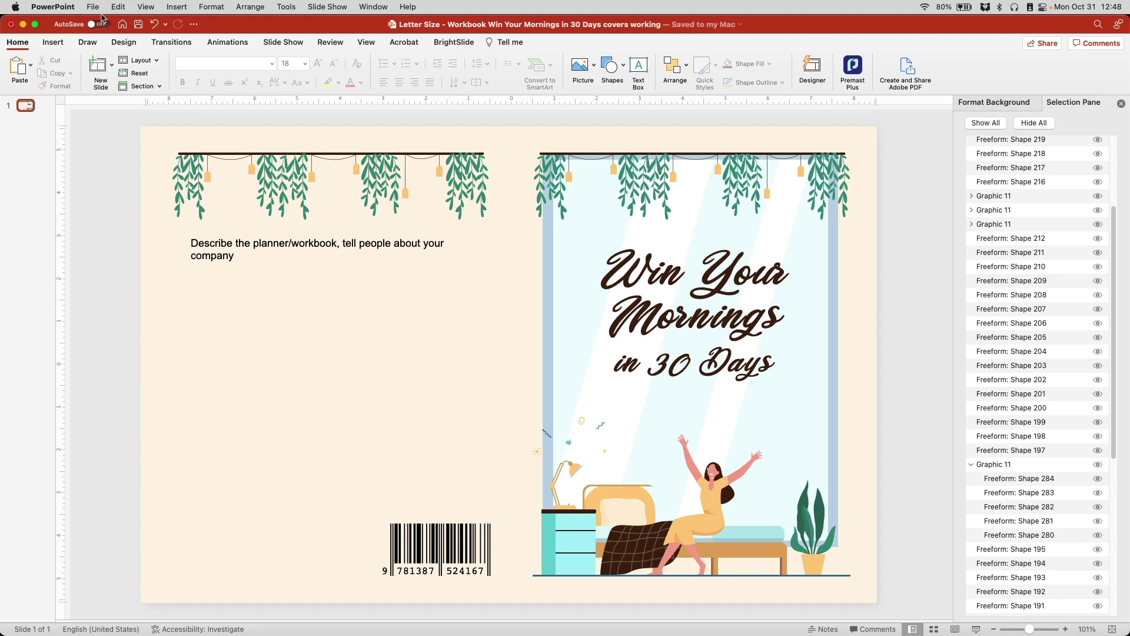
Set the desired Paper/PDF print quality to High in the general preferences and close them
{"action": "left_click", "coordinate": [48, 7]}
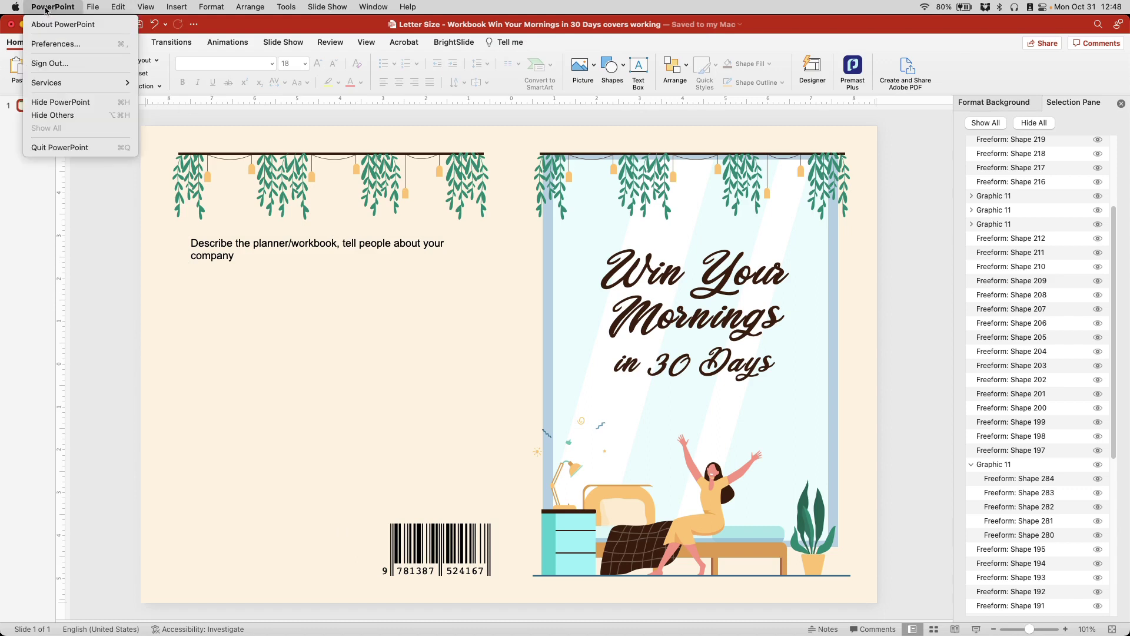
{"action": "left_click", "coordinate": [66, 44]}
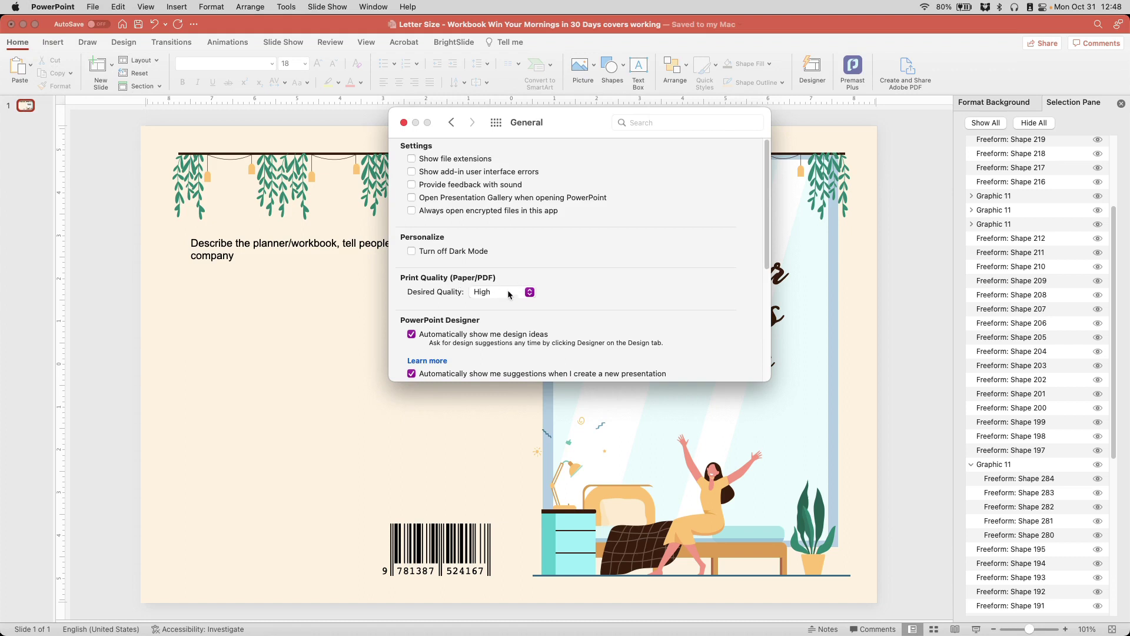
{"action": "left_click", "coordinate": [509, 293]}
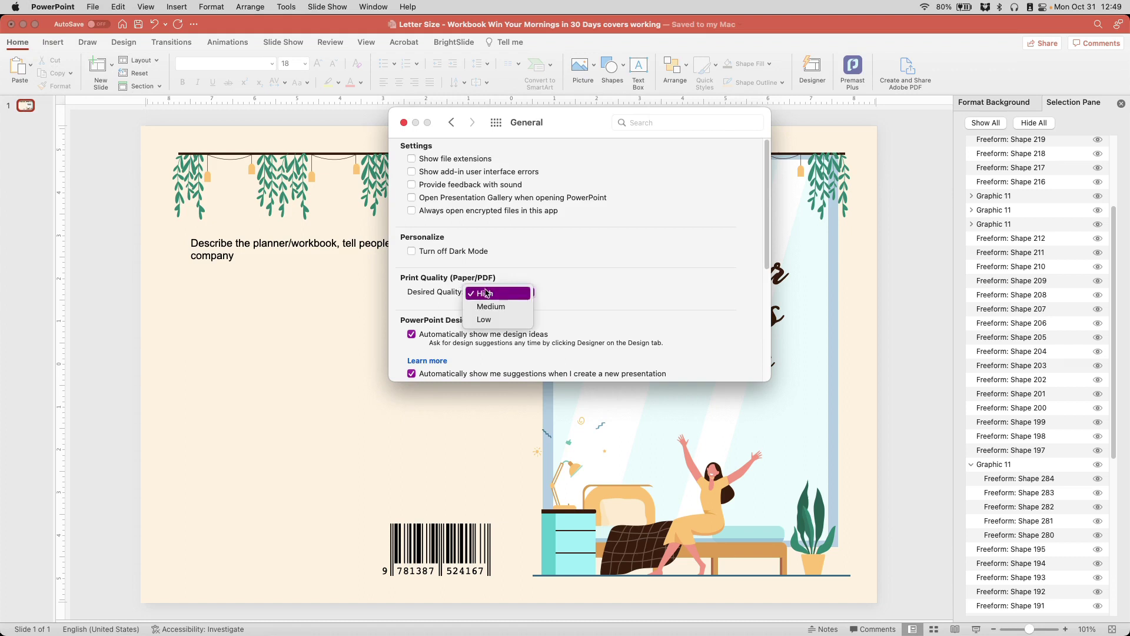
{"action": "left_click", "coordinate": [510, 294]}
{"action": "key", "text": "super+w"}
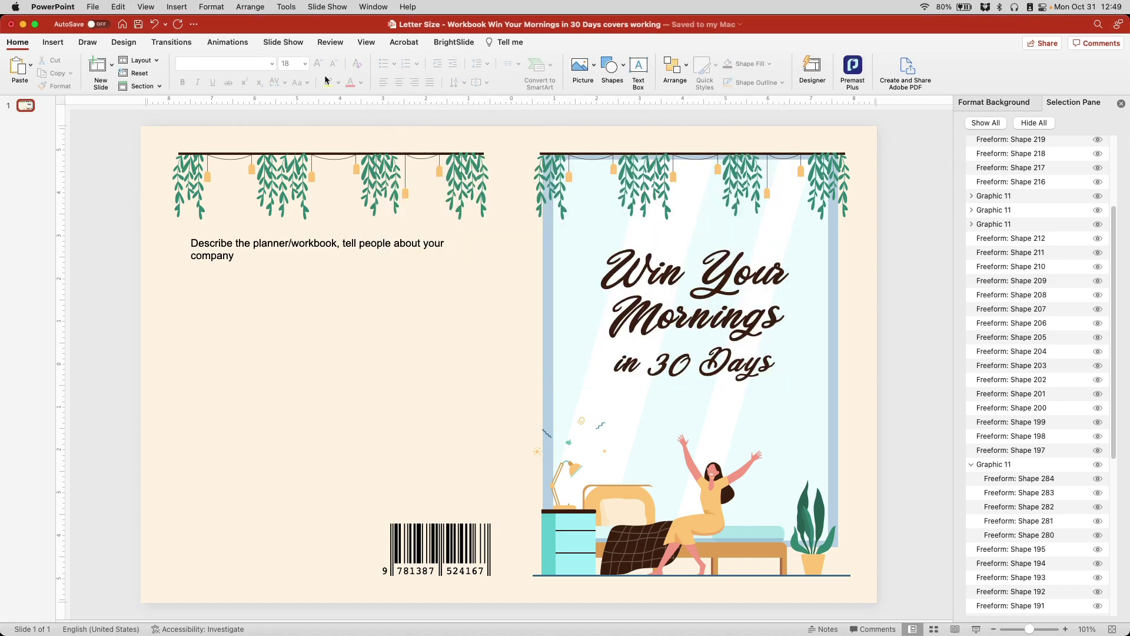
Export the cover slide as a PDF to the Assets folder, keeping the "covers working" file name
{"action": "left_click", "coordinate": [95, 7]}
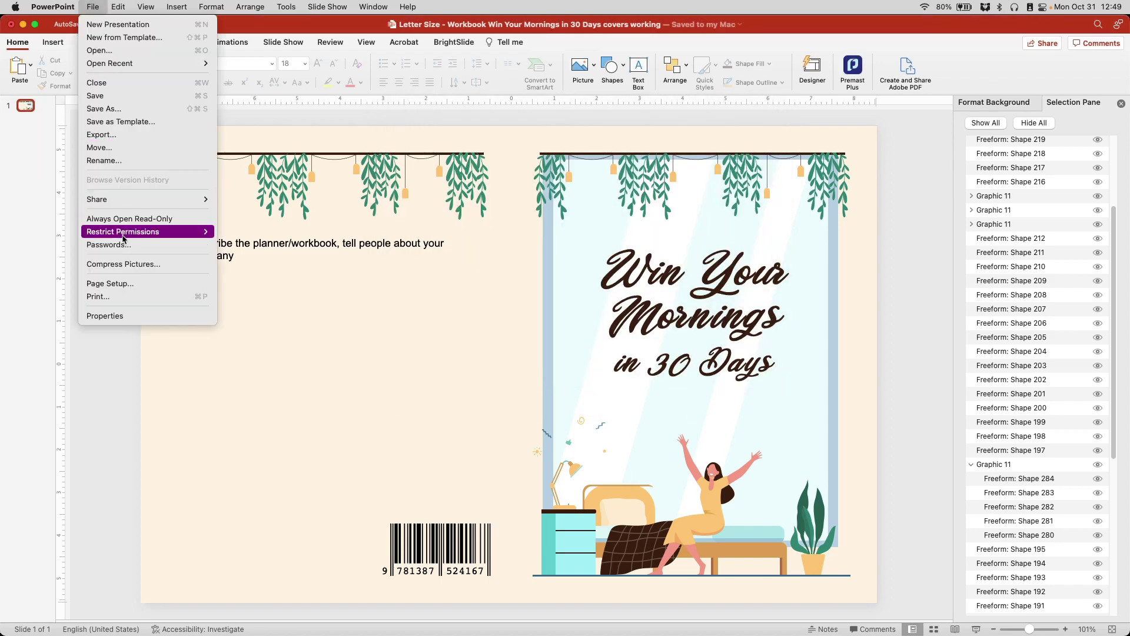
{"action": "left_click", "coordinate": [128, 135]}
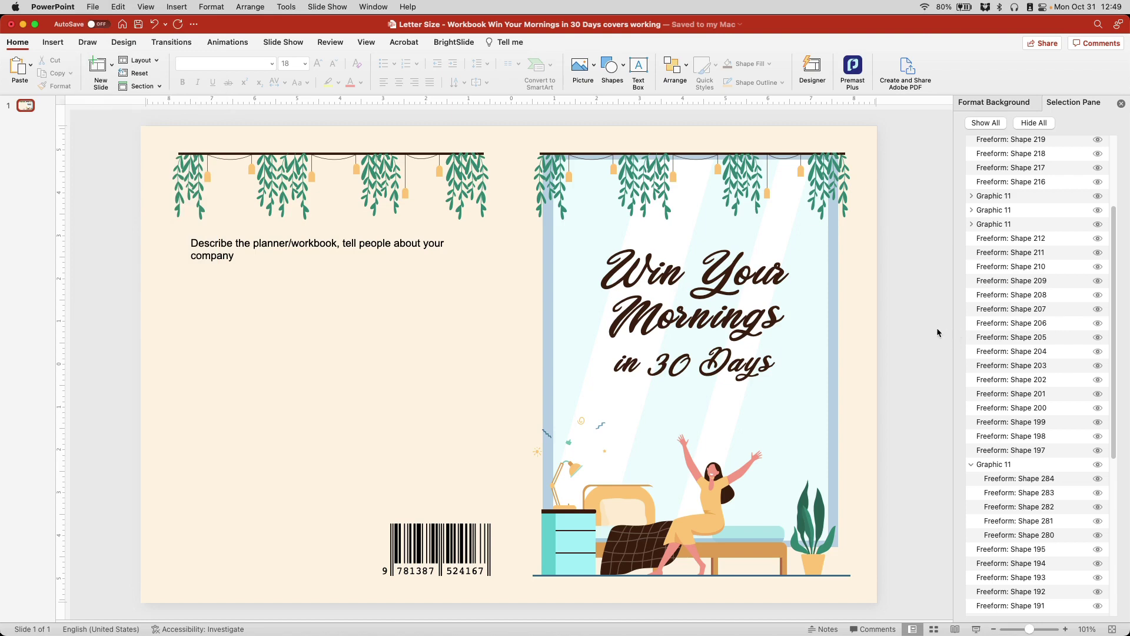
{"action": "key", "text": "Right"}
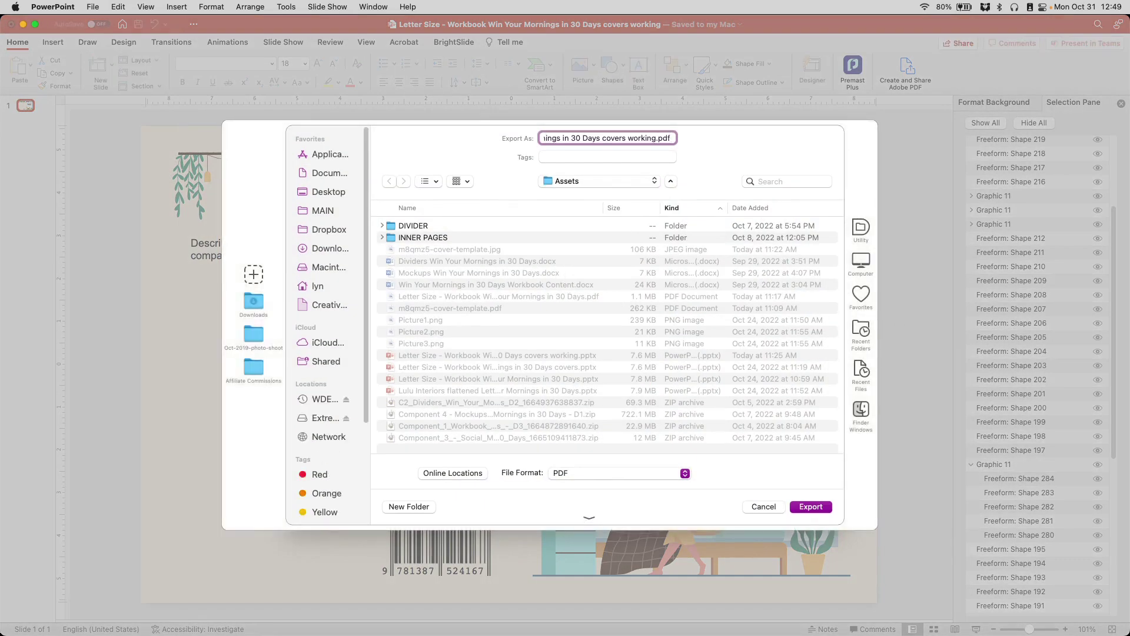
{"action": "left_click", "coordinate": [810, 507]}
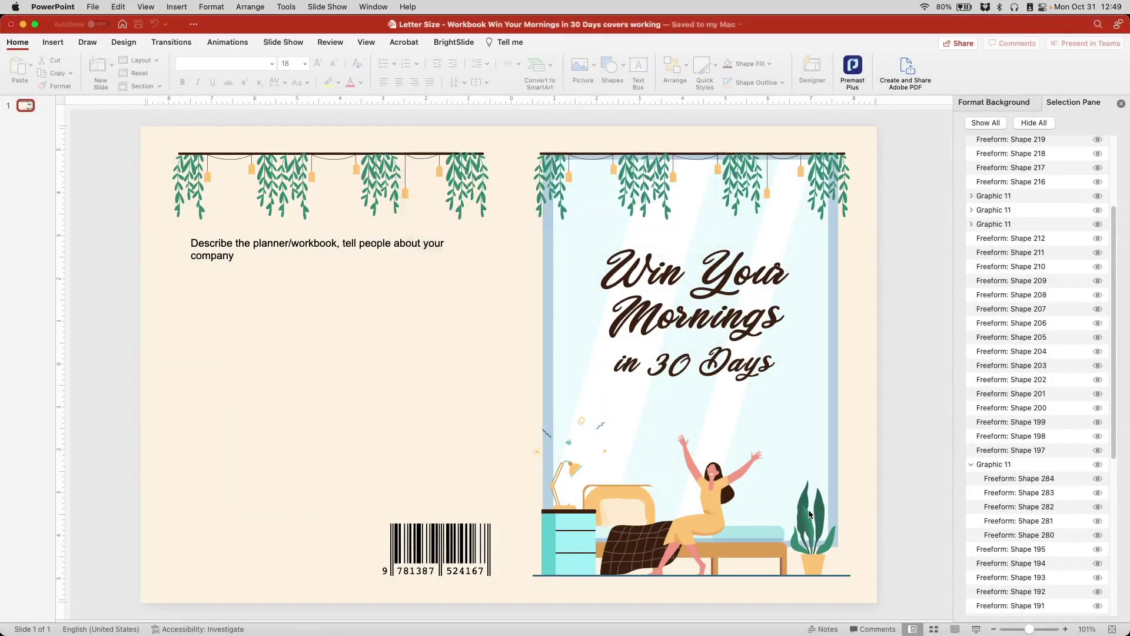